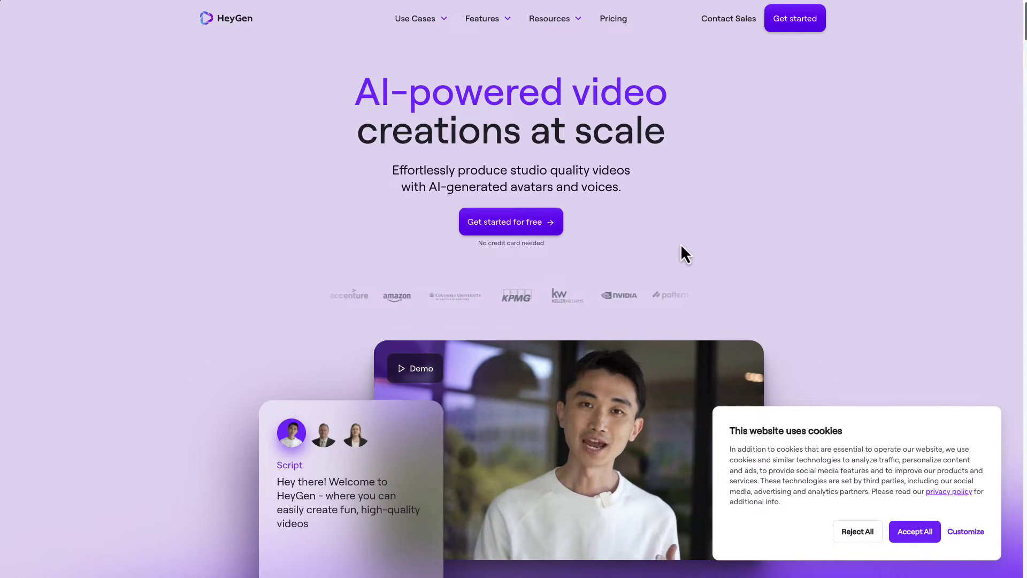
Step: Watch the product demo video on the dashboard, then close it
{"action": "scroll", "coordinate": [681, 243], "scroll_direction": "down", "scroll_amount": 1}
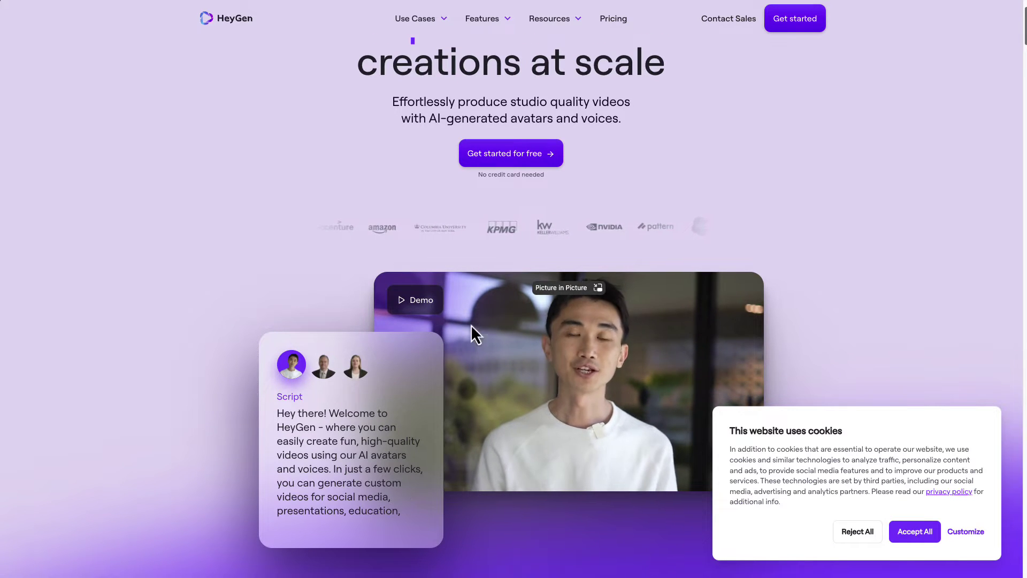
{"action": "left_click", "coordinate": [418, 302]}
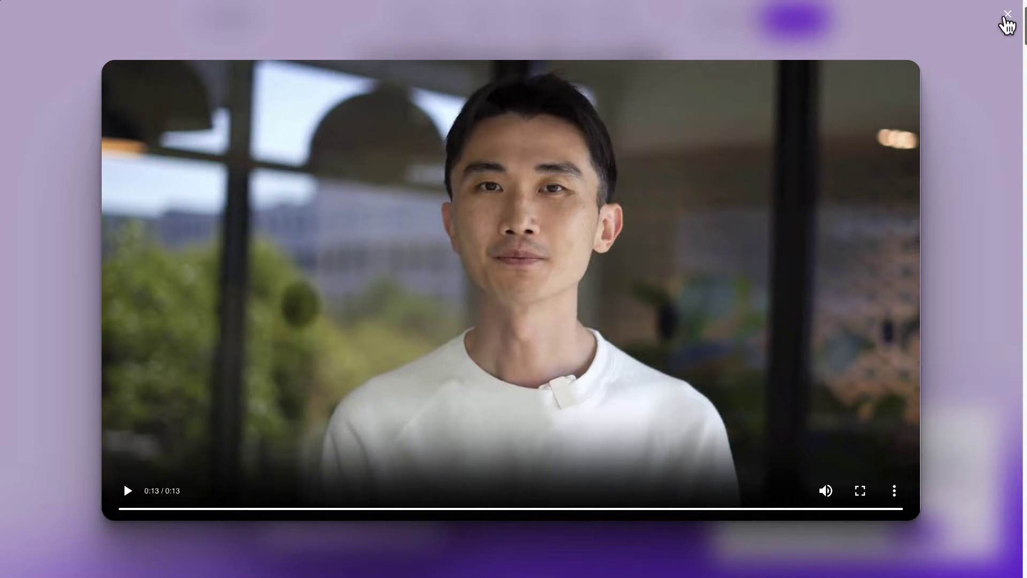
{"action": "left_click", "coordinate": [1007, 16]}
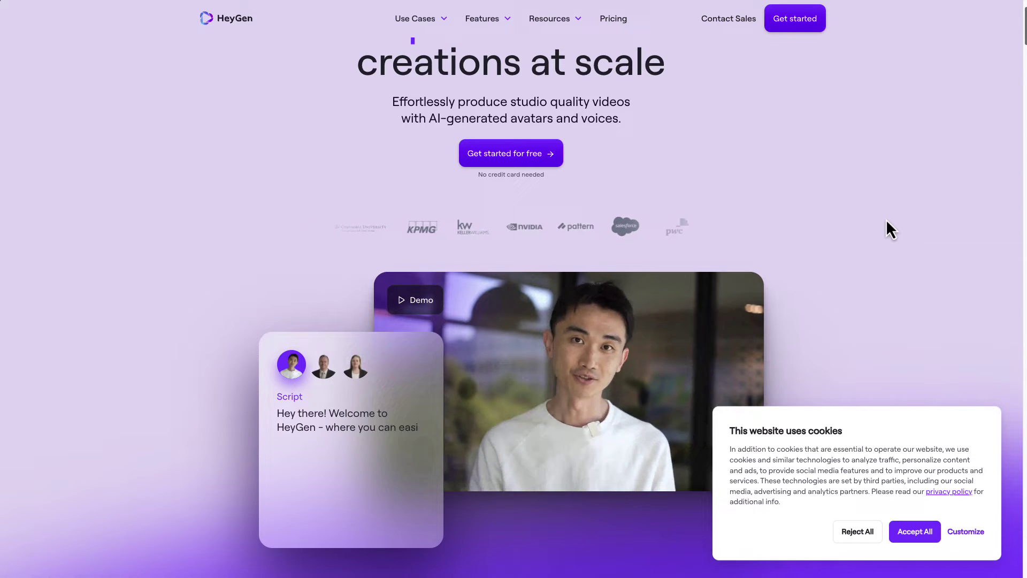
Step: Preview the Instant avatar and Studio avatar sample videos on the dashboard
{"action": "scroll", "coordinate": [886, 224], "scroll_direction": "down", "scroll_amount": 5}
{"action": "scroll", "coordinate": [841, 219], "scroll_direction": "up", "scroll_amount": 4}
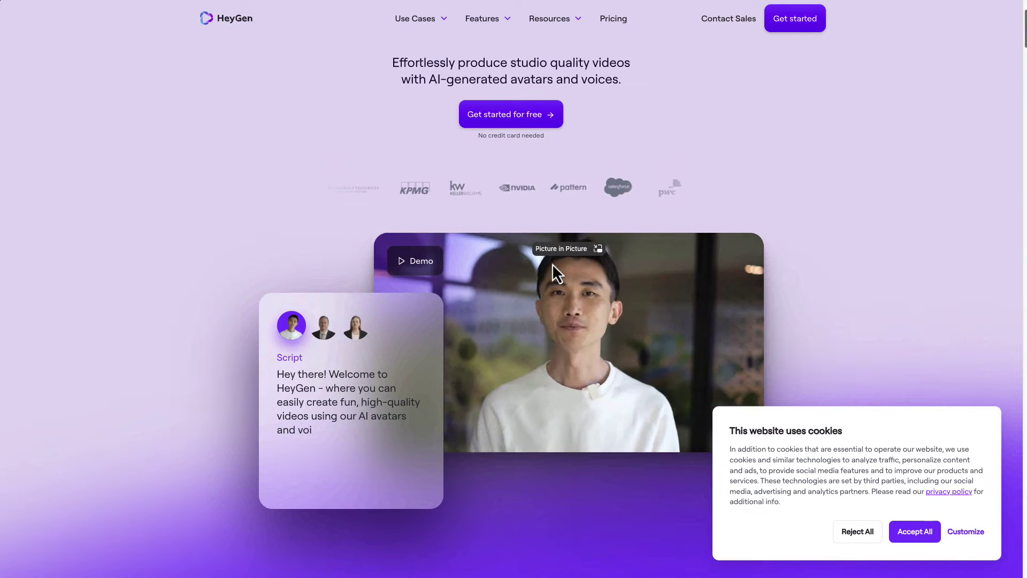
{"action": "scroll", "coordinate": [841, 353], "scroll_direction": "down", "scroll_amount": 3}
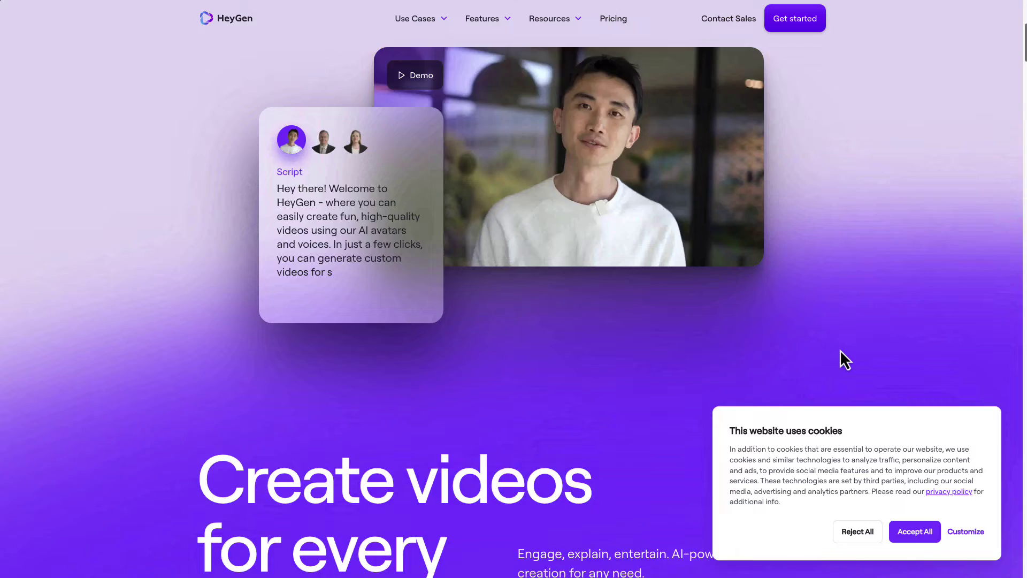
{"action": "scroll", "coordinate": [840, 349], "scroll_direction": "down", "scroll_amount": 4}
{"action": "scroll", "coordinate": [840, 349], "scroll_direction": "down", "scroll_amount": 2}
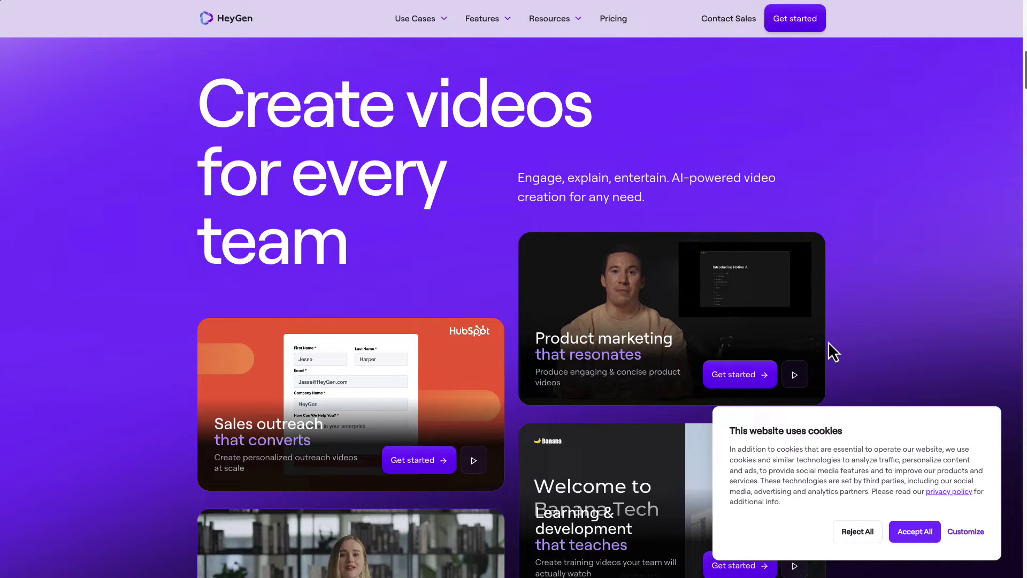
{"action": "scroll", "coordinate": [874, 323], "scroll_direction": "down", "scroll_amount": 10}
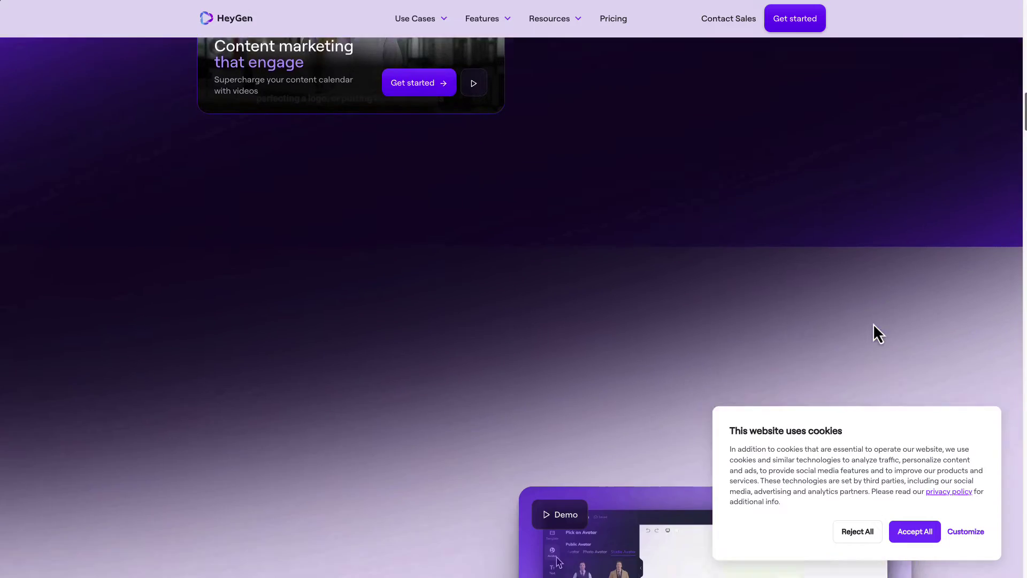
{"action": "scroll", "coordinate": [873, 323], "scroll_direction": "down", "scroll_amount": 20}
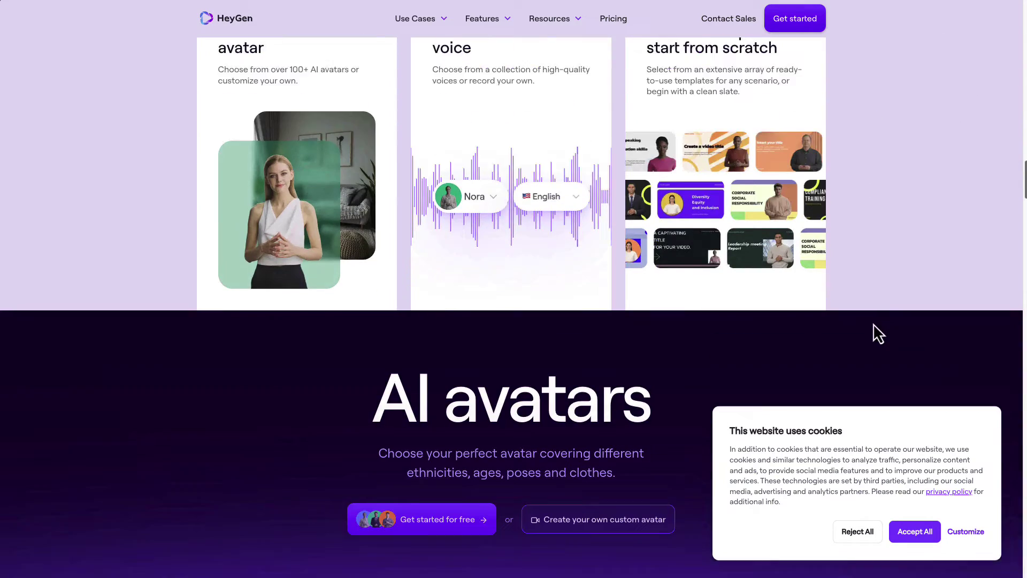
{"action": "scroll", "coordinate": [873, 323], "scroll_direction": "down", "scroll_amount": 20}
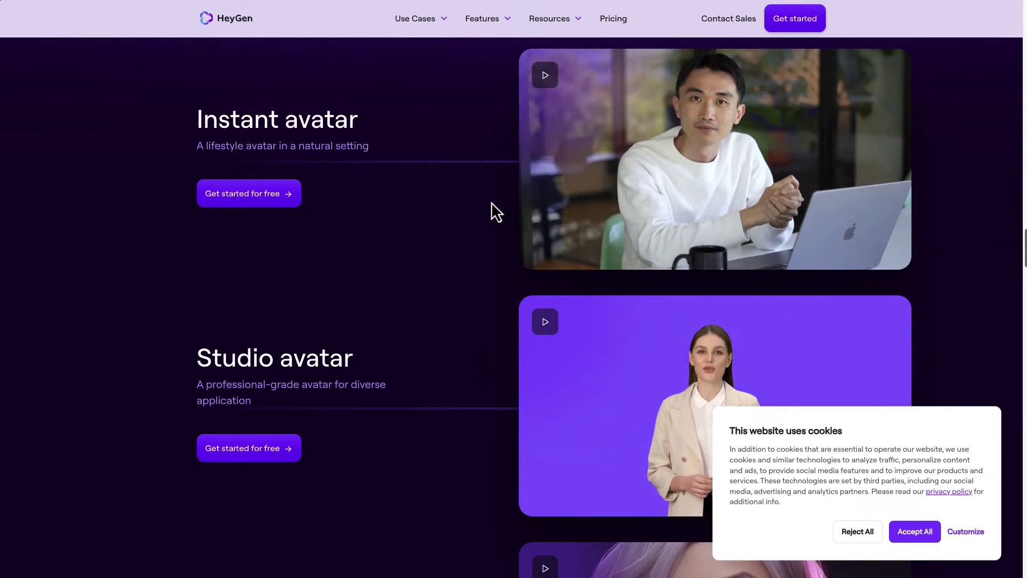
{"action": "left_click", "coordinate": [544, 76]}
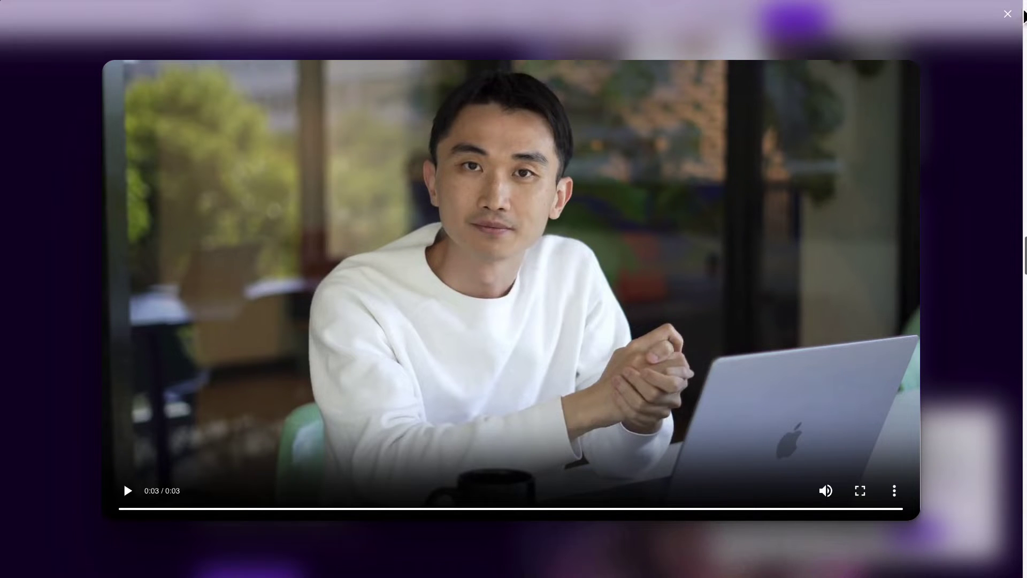
{"action": "left_click", "coordinate": [1008, 14]}
{"action": "scroll", "coordinate": [631, 294], "scroll_direction": "up", "scroll_amount": 3}
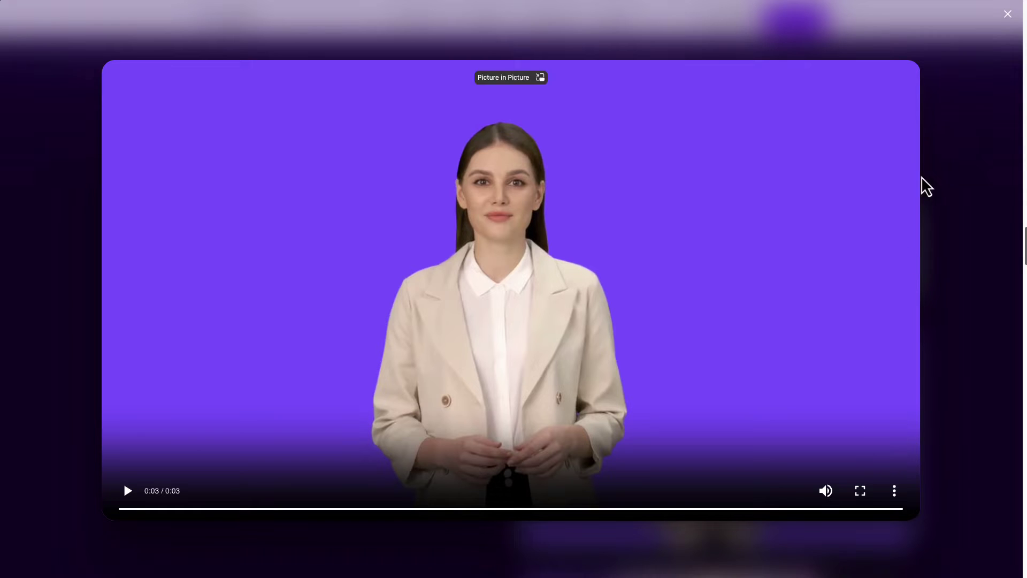
{"action": "left_click", "coordinate": [1007, 14]}
{"action": "scroll", "coordinate": [654, 321], "scroll_direction": "down", "scroll_amount": 5}
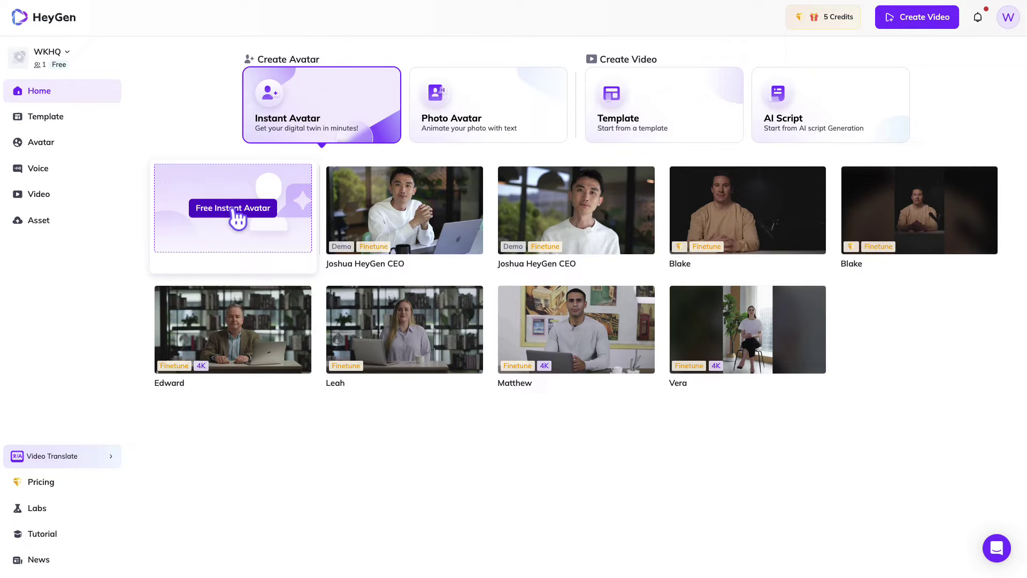
Step: Start a Free Instant Avatar, pause its intro video and click Get Started
{"action": "left_click", "coordinate": [256, 216]}
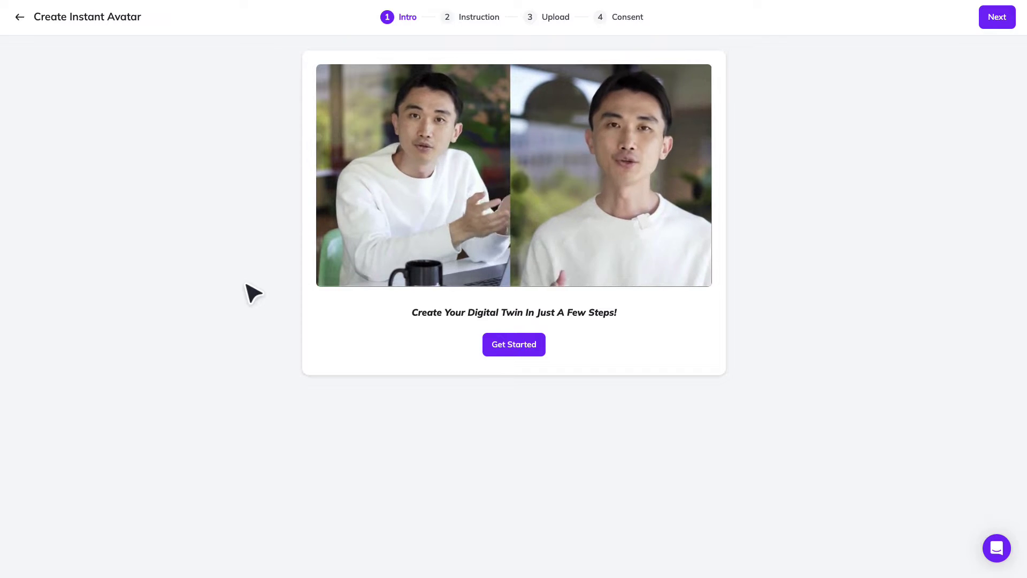
{"action": "mouse_move", "coordinate": [363, 250]}
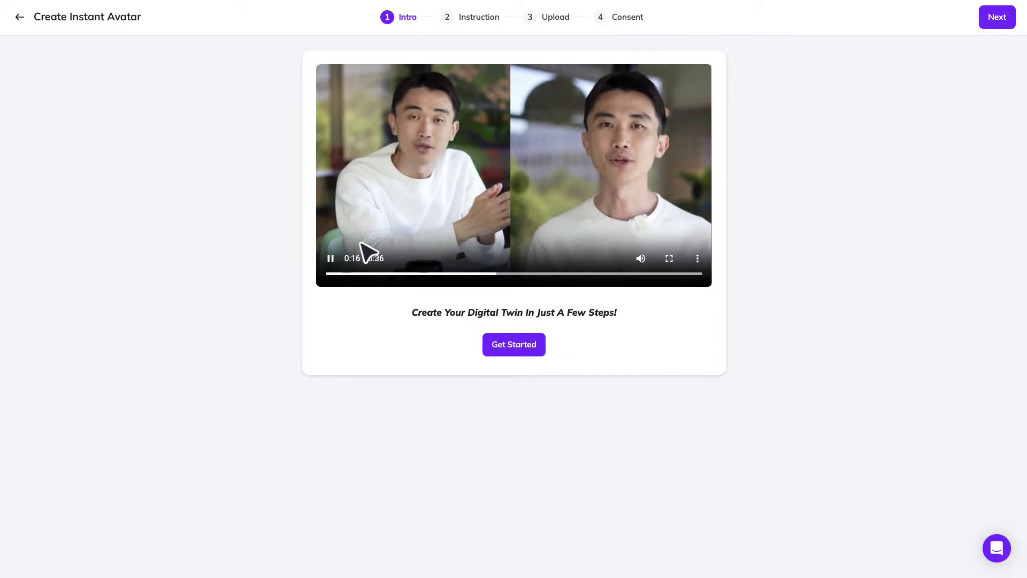
{"action": "left_click", "coordinate": [331, 259]}
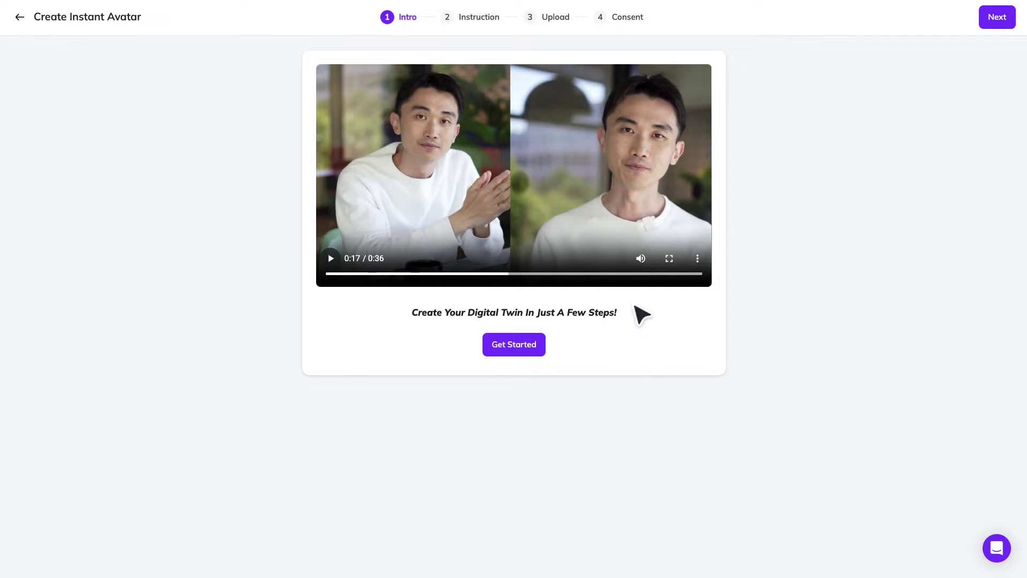
{"action": "left_click", "coordinate": [516, 353]}
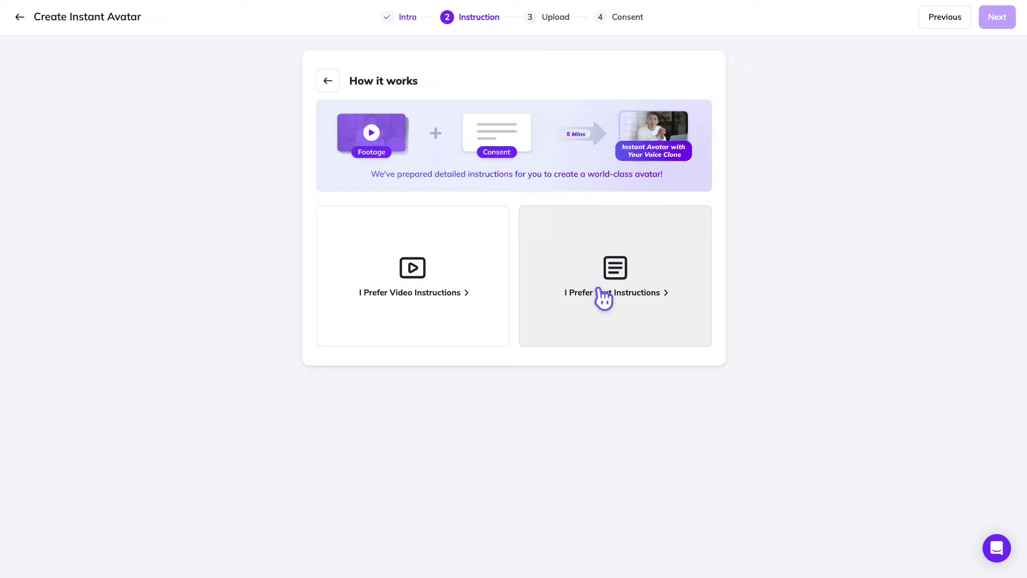
Step: Switch to text instructions and read the Recommended and Things to avoid lists
{"action": "left_click", "coordinate": [625, 300]}
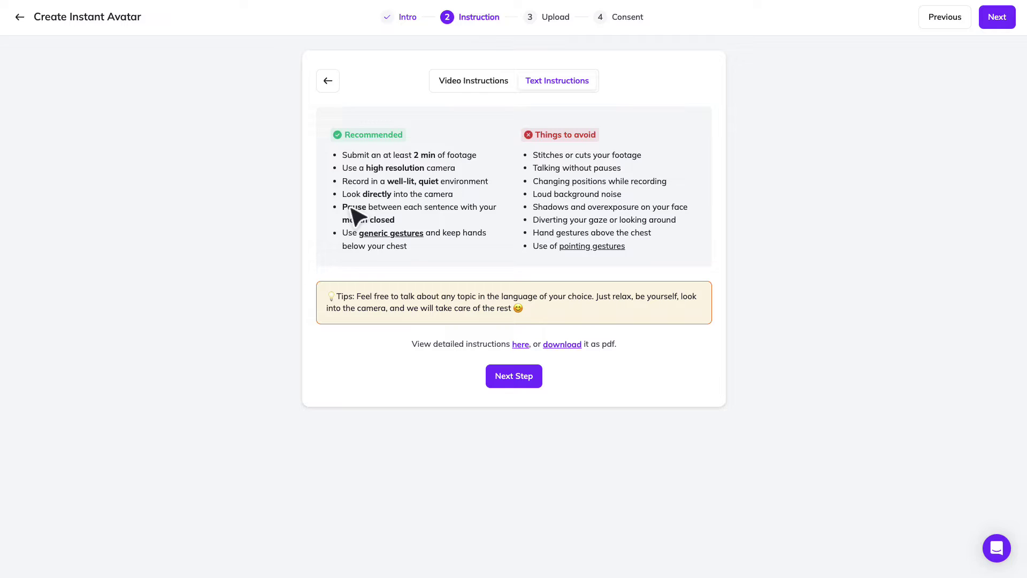
Step: Go on to the Upload step and choose Upload Footage to reveal the drag-and-drop zone
{"action": "mouse_move", "coordinate": [383, 236]}
{"action": "mouse_move", "coordinate": [621, 248]}
{"action": "left_click", "coordinate": [511, 381]}
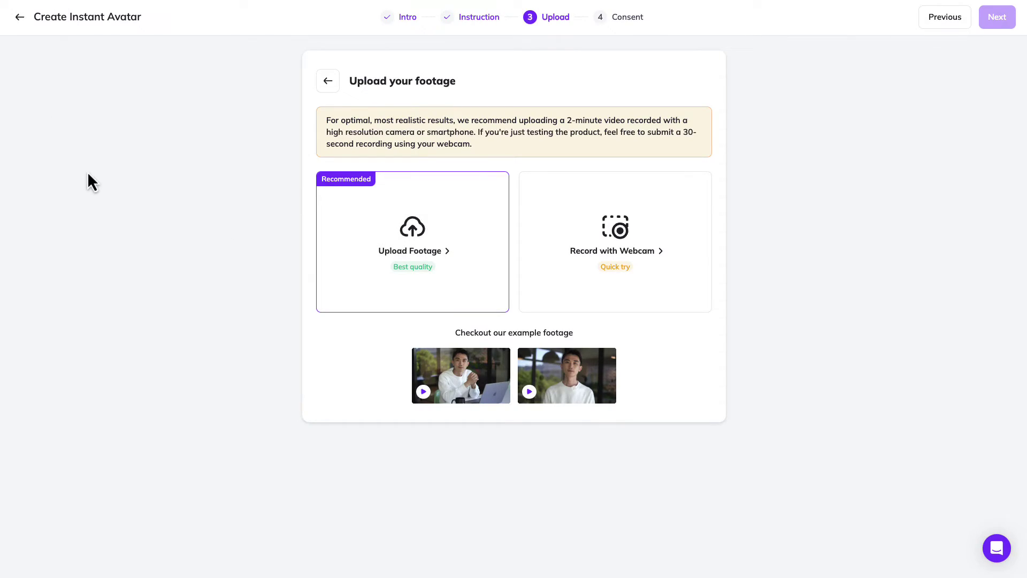
{"action": "left_click_drag", "start_coordinate": [198, 259], "coordinate": [325, 264]}
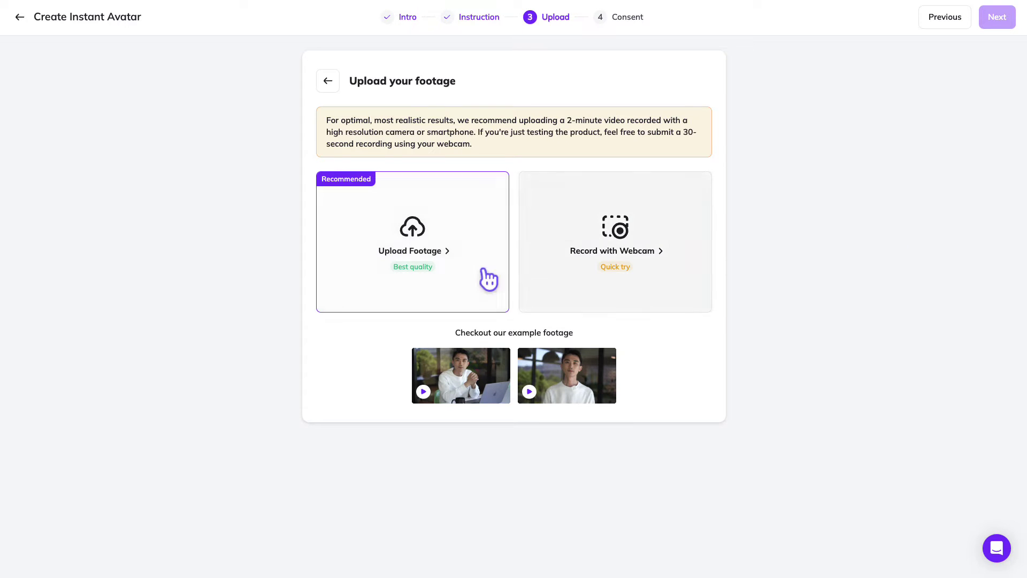
{"action": "left_click", "coordinate": [428, 264]}
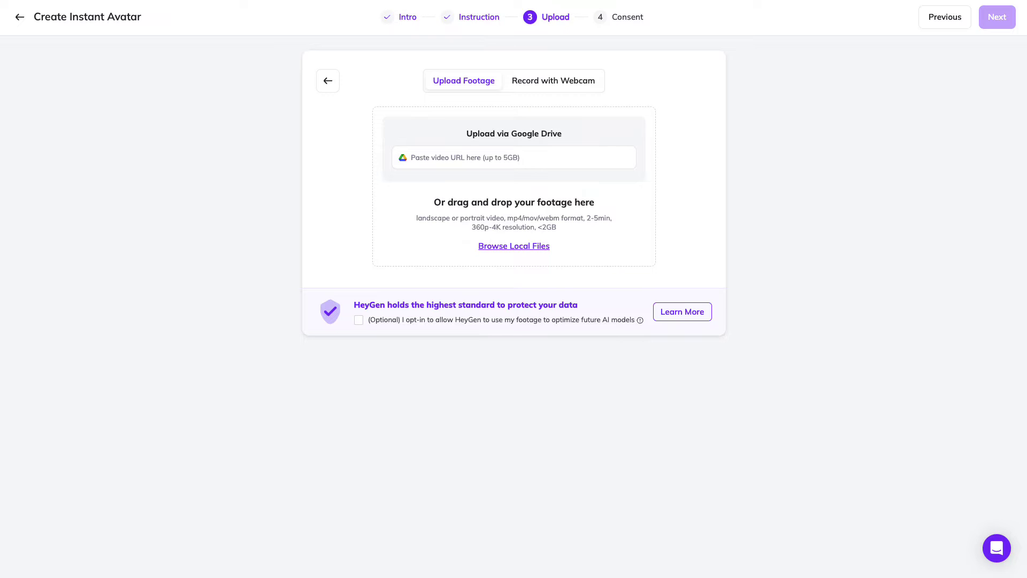
Step: Drag in footage, replacing the clip that failed the duration check with a 2:09 video
{"action": "left_click_drag", "start_coordinate": [11, 86], "coordinate": [553, 201]}
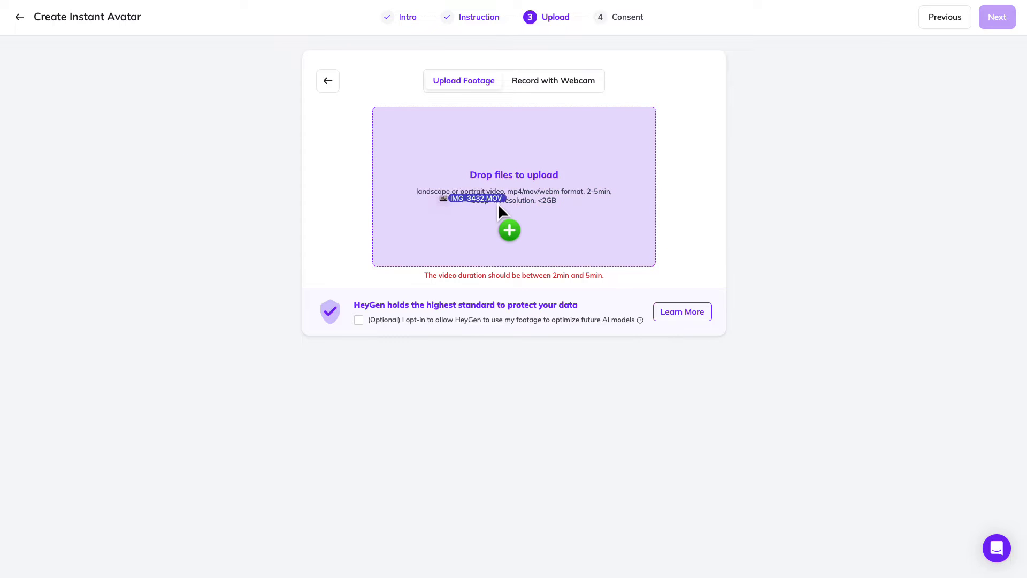
{"action": "left_click_drag", "start_coordinate": [497, 203], "coordinate": [500, 201]}
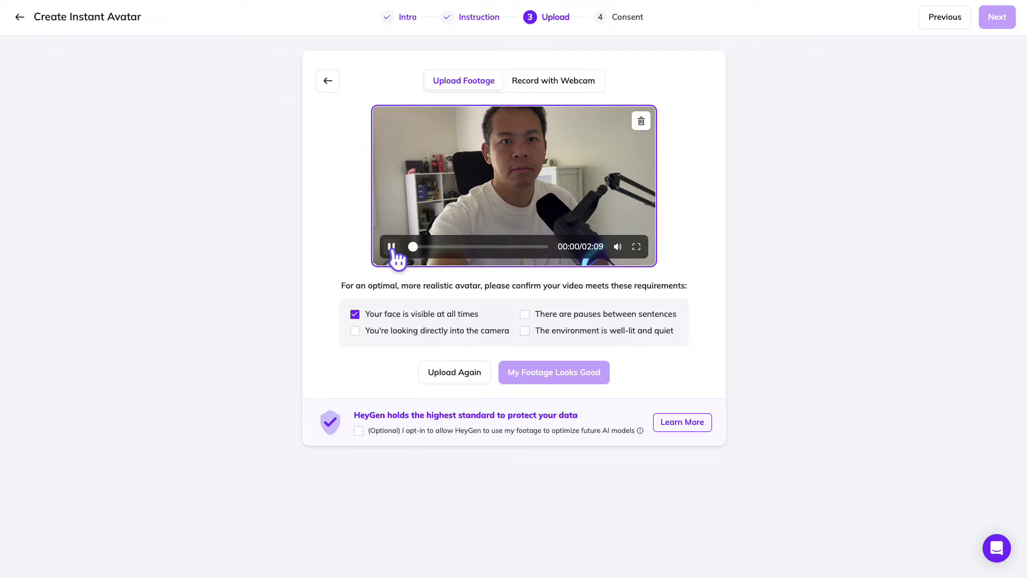
Step: Preview the footage, confirm the camera-gaze and lighting checks, and continue to Consent
{"action": "left_click", "coordinate": [391, 246]}
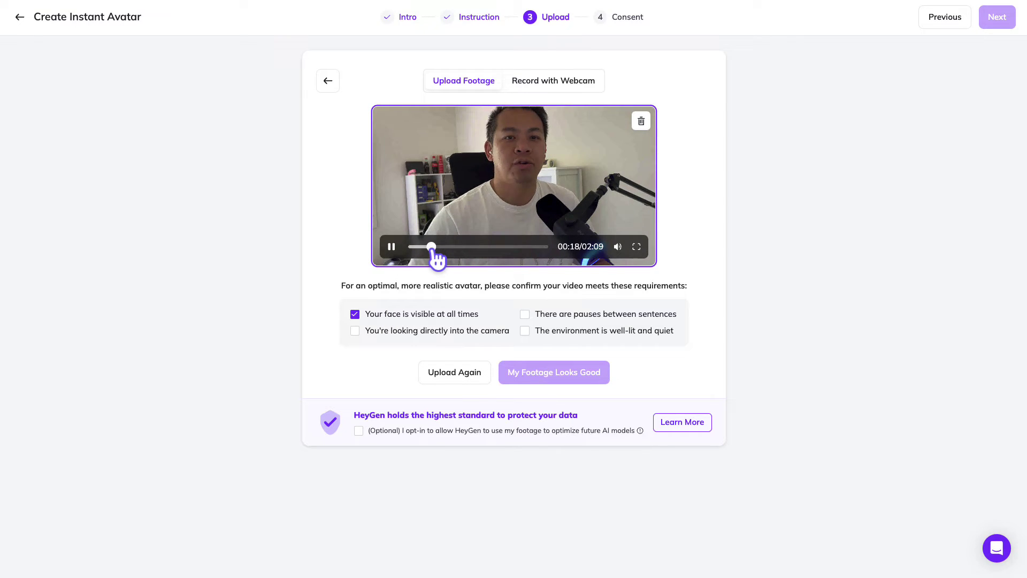
{"action": "left_click", "coordinate": [392, 247]}
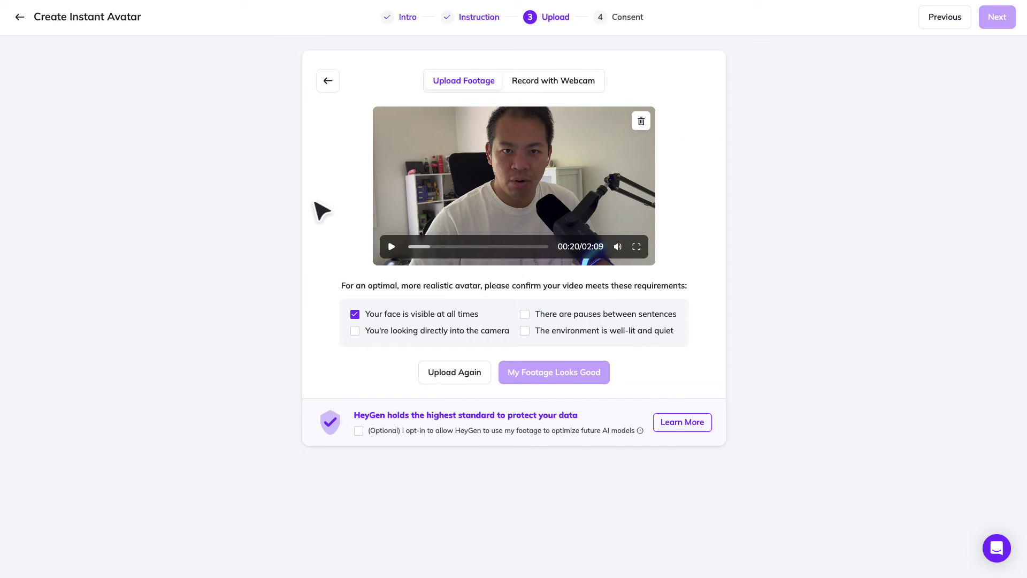
{"action": "left_click", "coordinate": [368, 336]}
{"action": "left_click", "coordinate": [525, 330]}
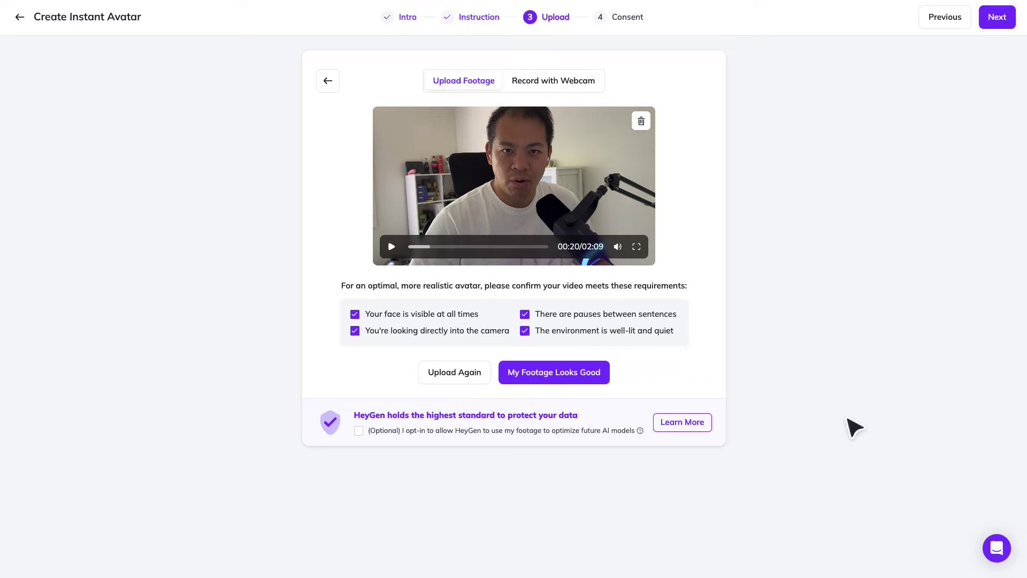
{"action": "left_click", "coordinate": [996, 21]}
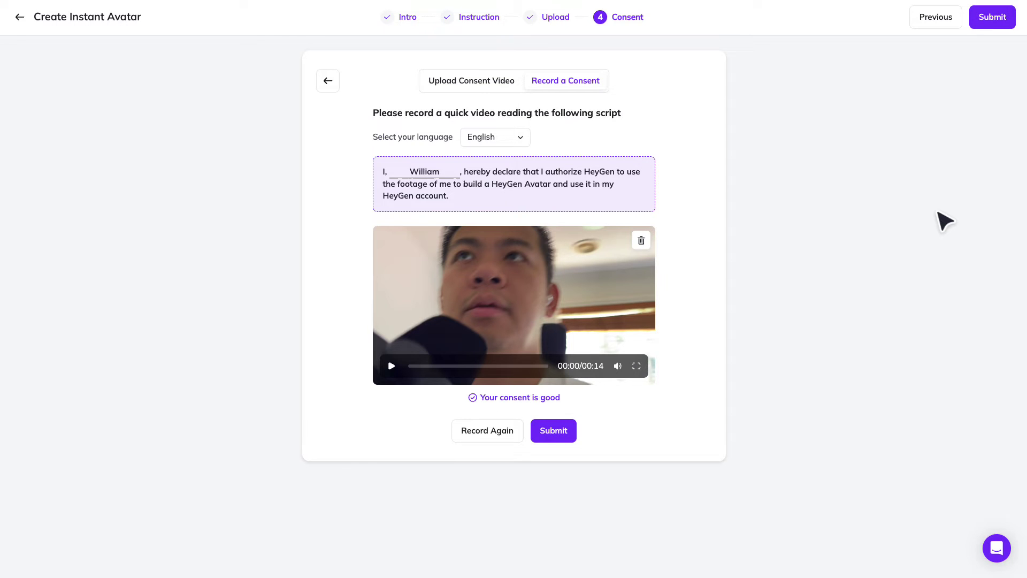
Step: Submit the 0:14 consent recording and the footage for avatar creation
{"action": "left_click", "coordinate": [560, 435]}
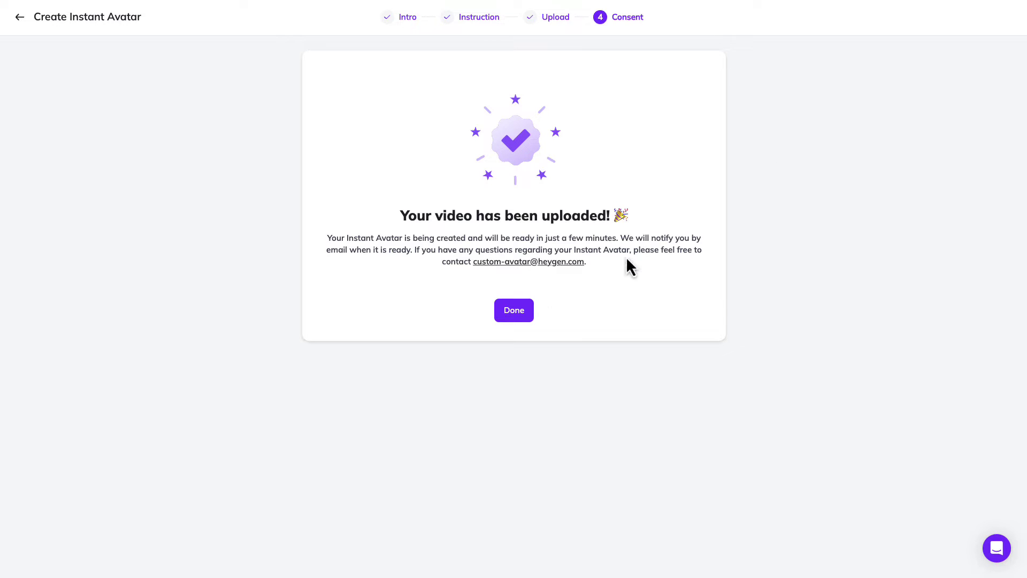
Step: Dismiss the upload confirmation and return Home to see the avatar at 13% ready
{"action": "left_click", "coordinate": [518, 316]}
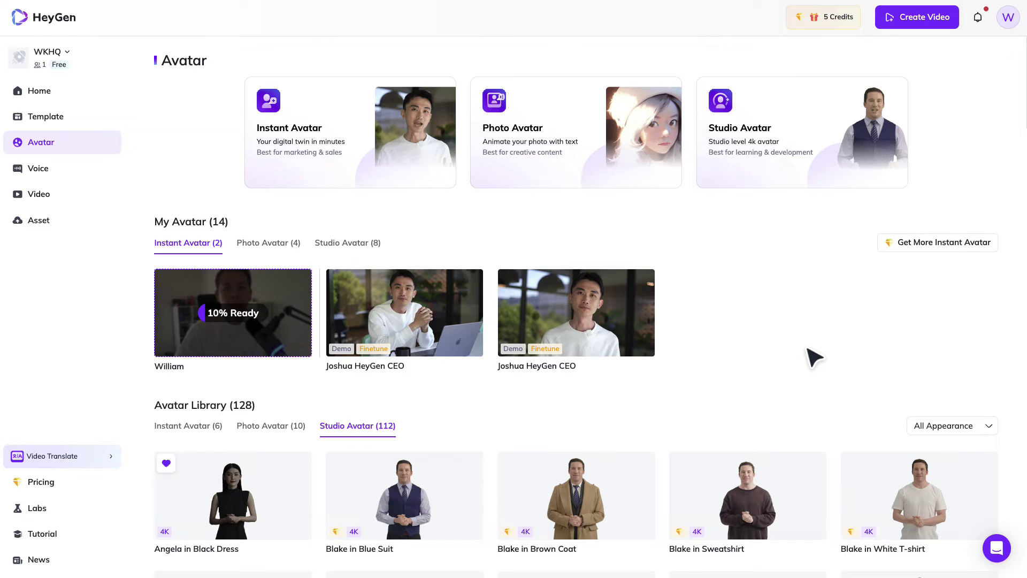
{"action": "left_click", "coordinate": [39, 91]}
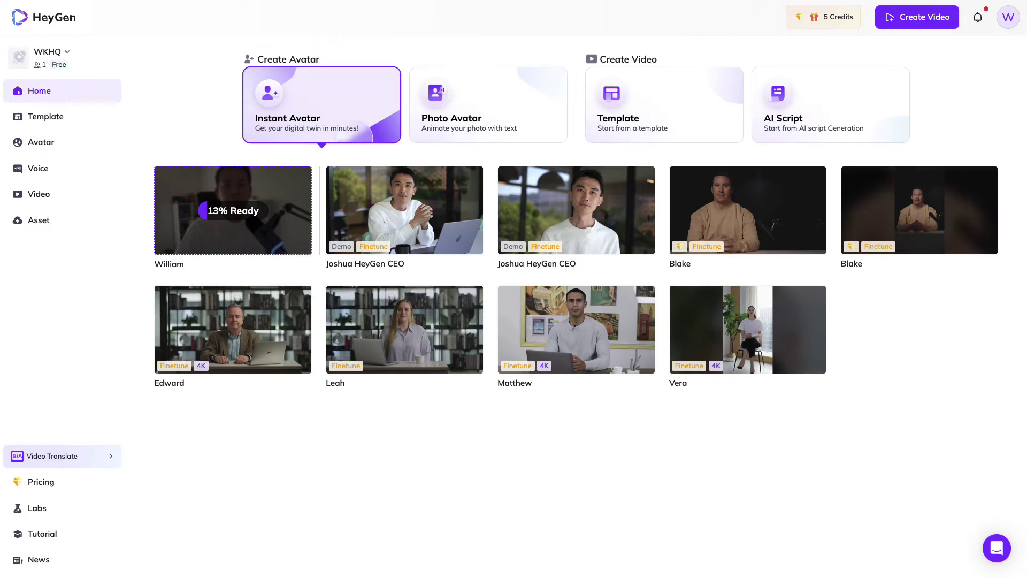
{"action": "left_click", "coordinate": [45, 513]}
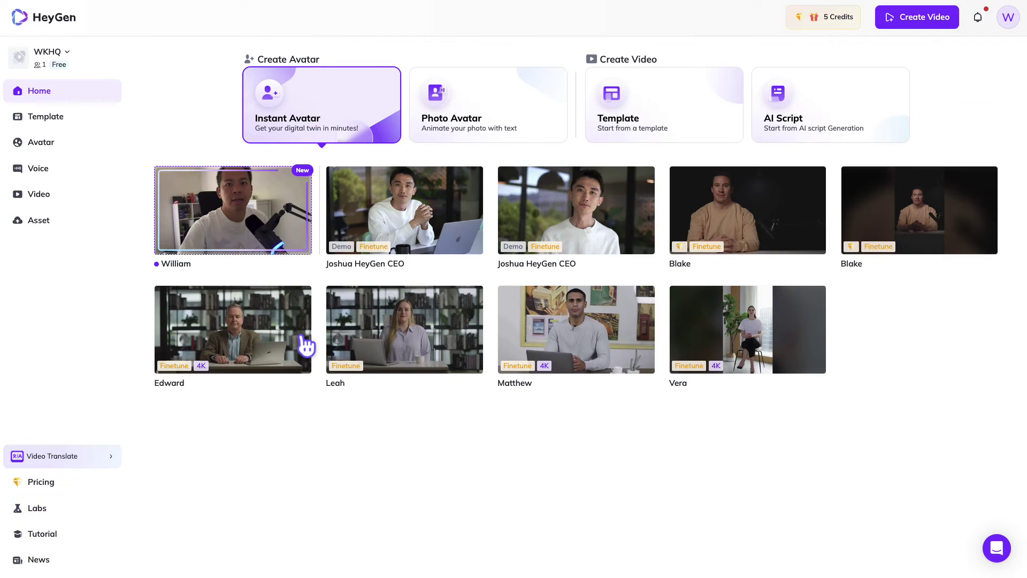
{"action": "mouse_move", "coordinate": [204, 201]}
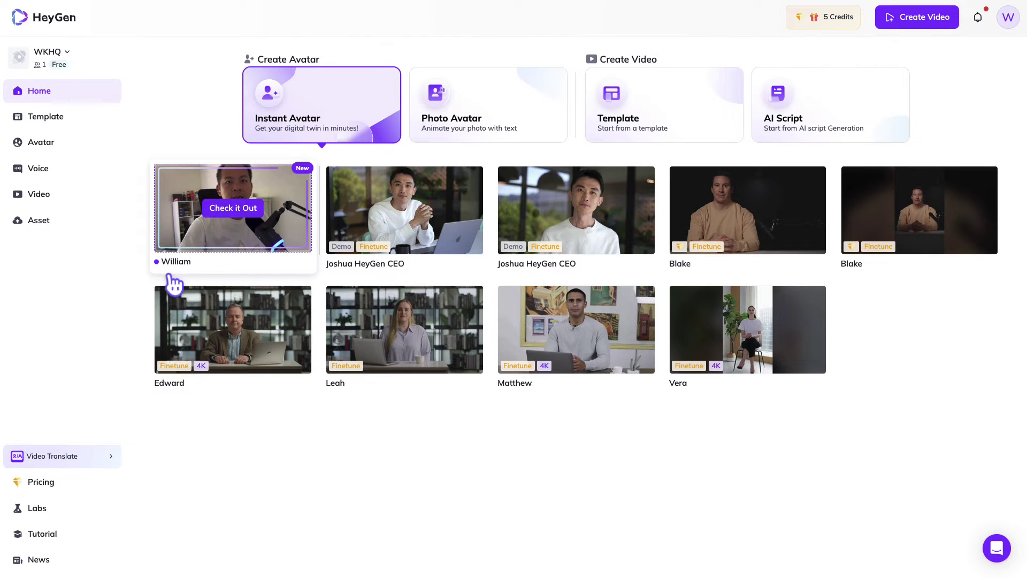
Step: Open the finished avatar with Check it Out and step through the Congrats and pro-tips slides
{"action": "left_click", "coordinate": [234, 212]}
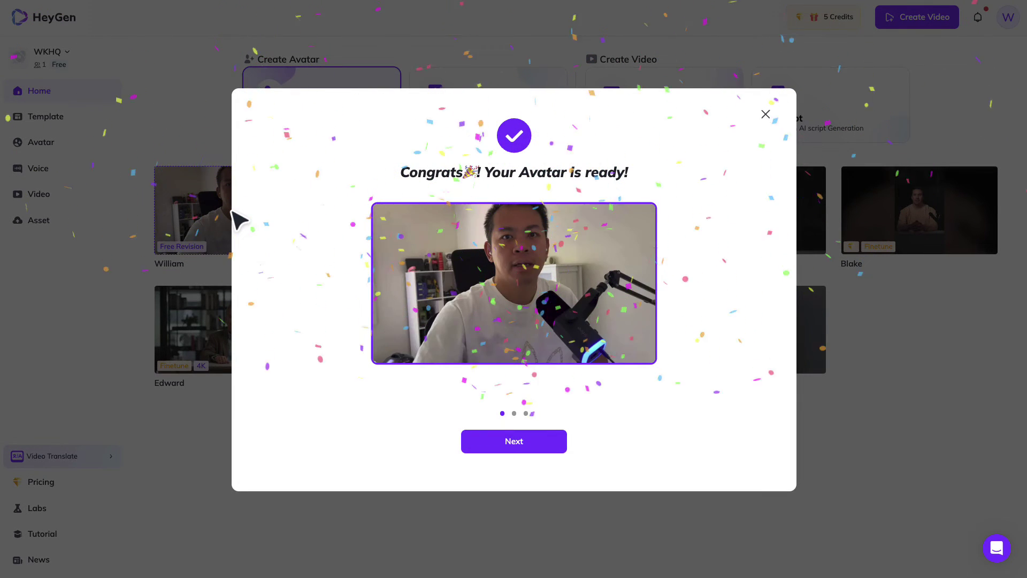
{"action": "left_click", "coordinate": [514, 292]}
{"action": "left_click", "coordinate": [513, 290]}
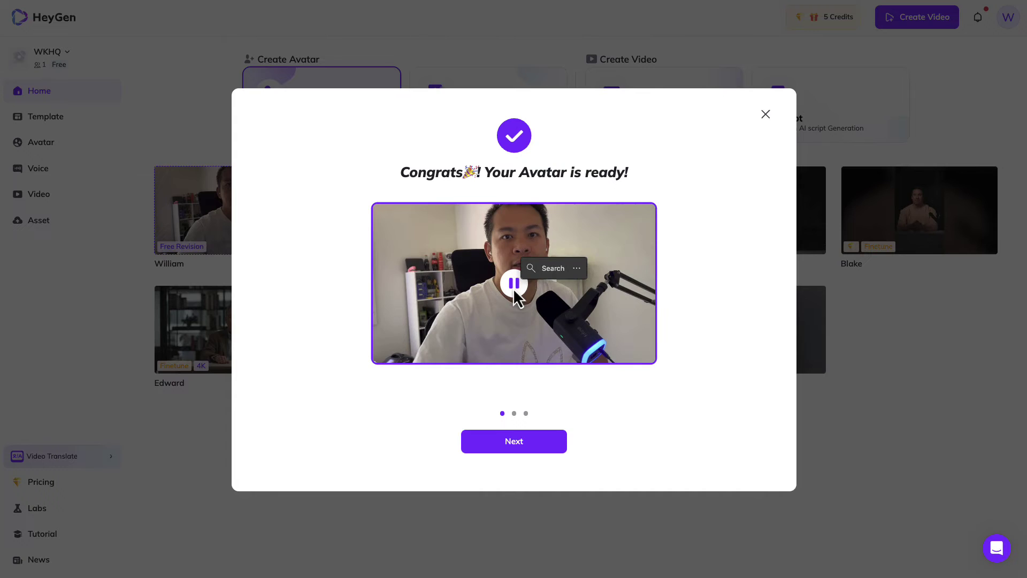
{"action": "double_click", "coordinate": [512, 446]}
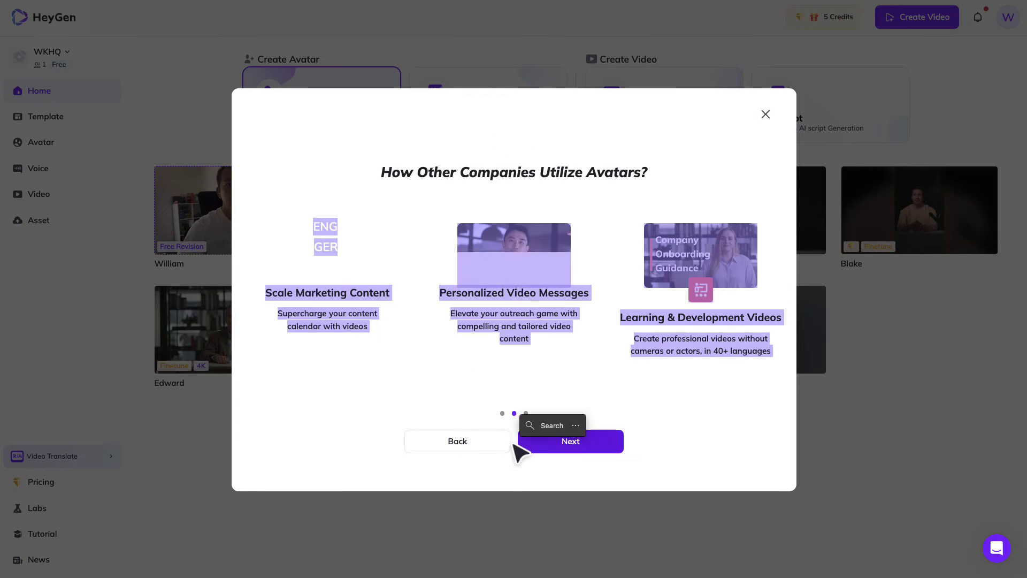
{"action": "left_click", "coordinate": [432, 236]}
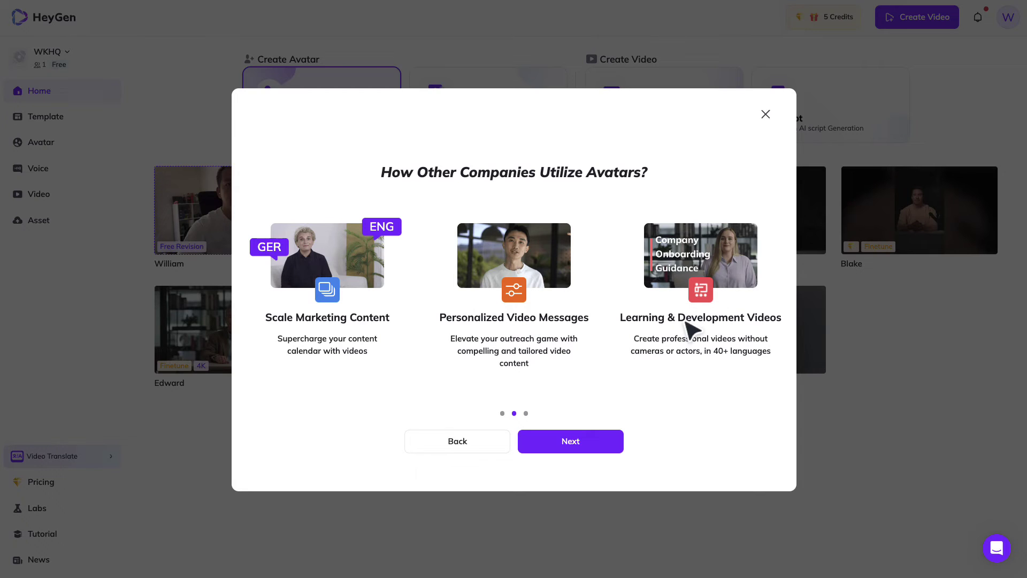
{"action": "left_click", "coordinate": [589, 445]}
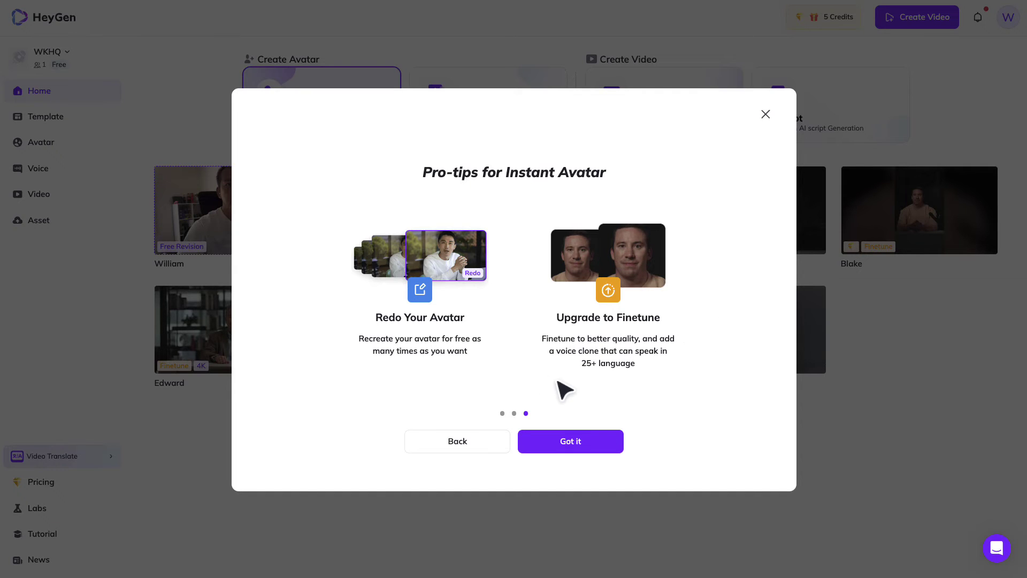
{"action": "left_click", "coordinate": [592, 457]}
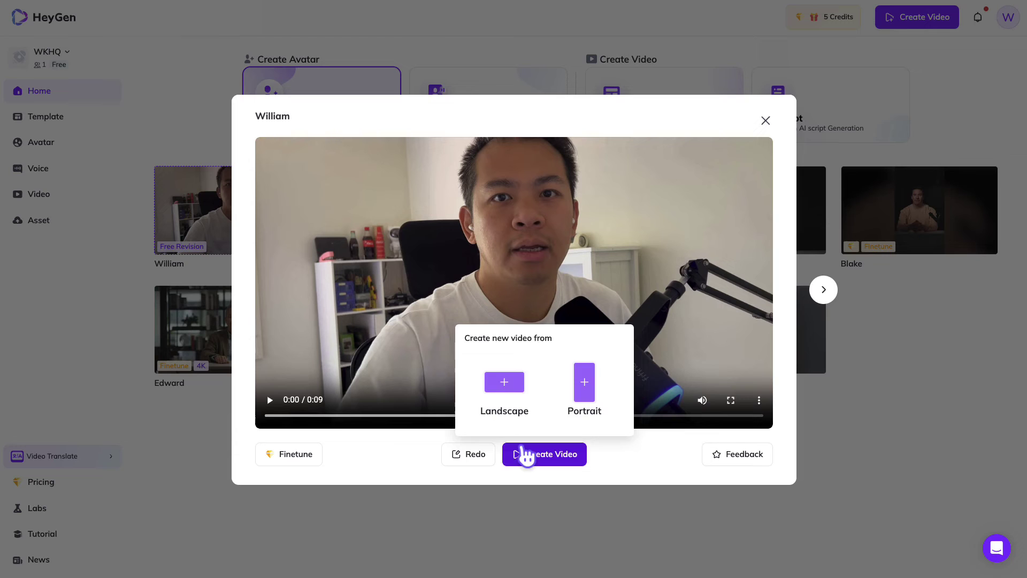
Step: Create a Landscape video with the new Instant Avatar from its preview
{"action": "mouse_move", "coordinate": [560, 474]}
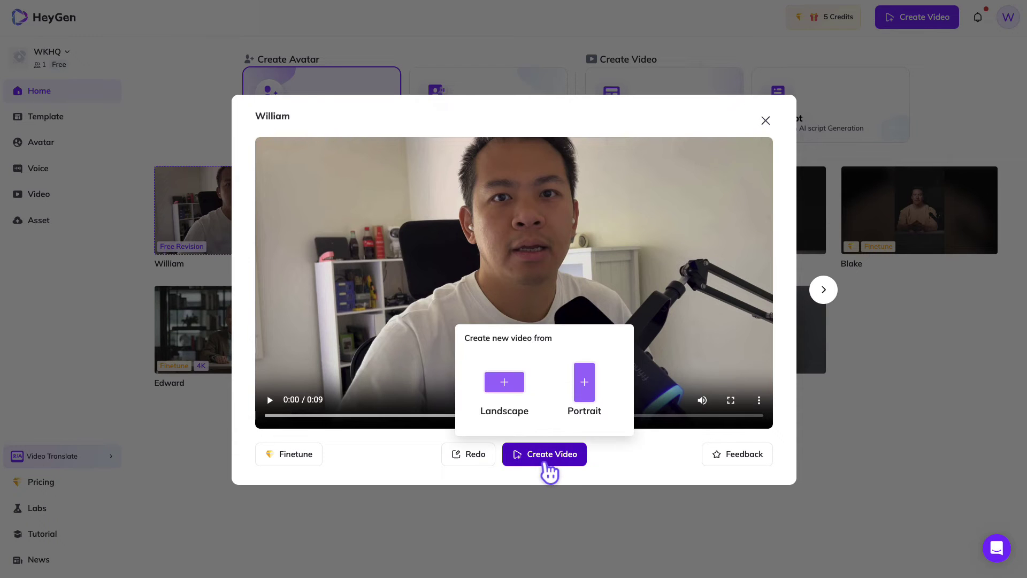
{"action": "left_click", "coordinate": [502, 402]}
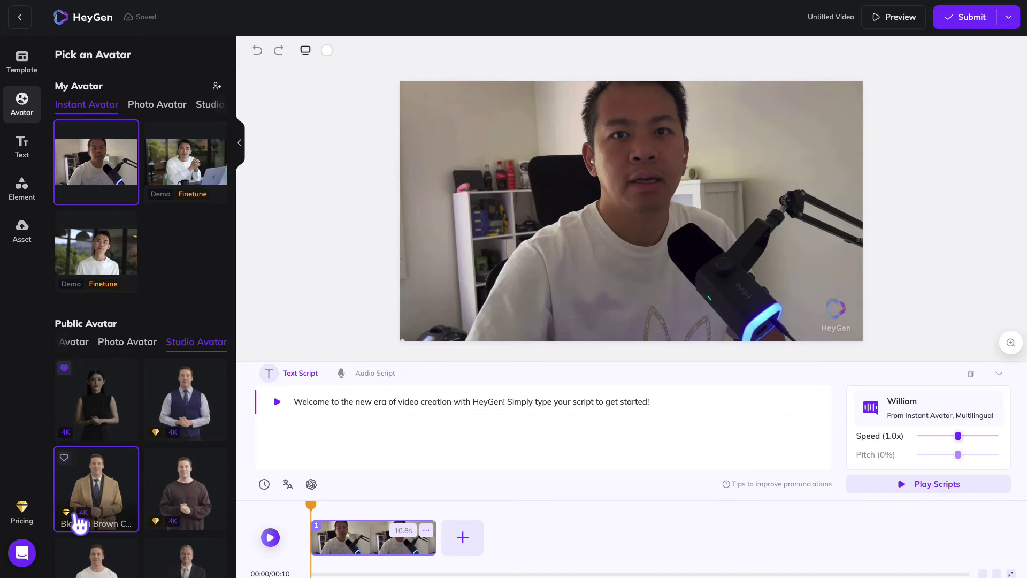
Step: Open Pricing to view the Free, Creator, Business and Enterprise plans
{"action": "left_click", "coordinate": [27, 525]}
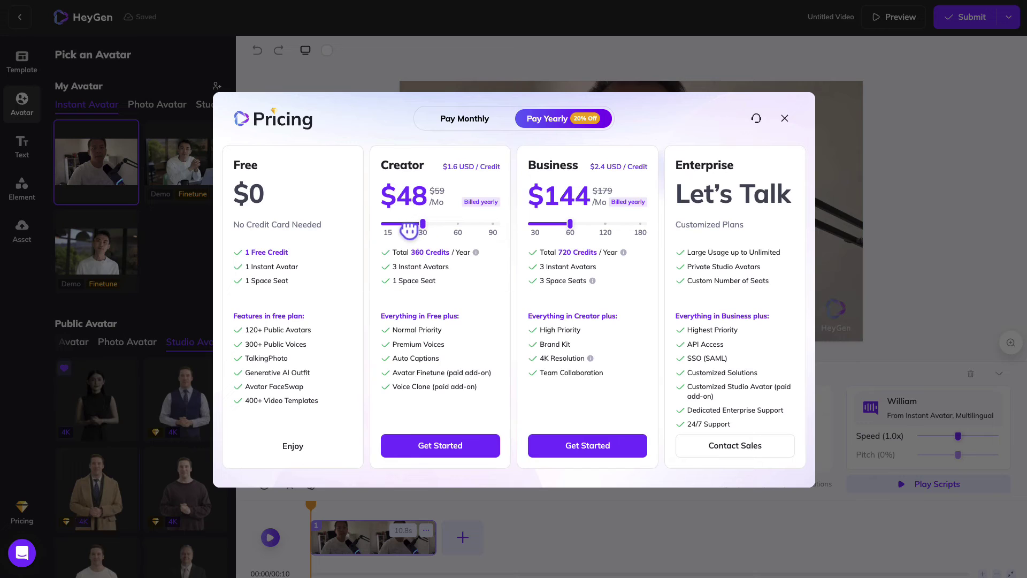
{"action": "left_click_drag", "start_coordinate": [409, 224], "coordinate": [397, 229]}
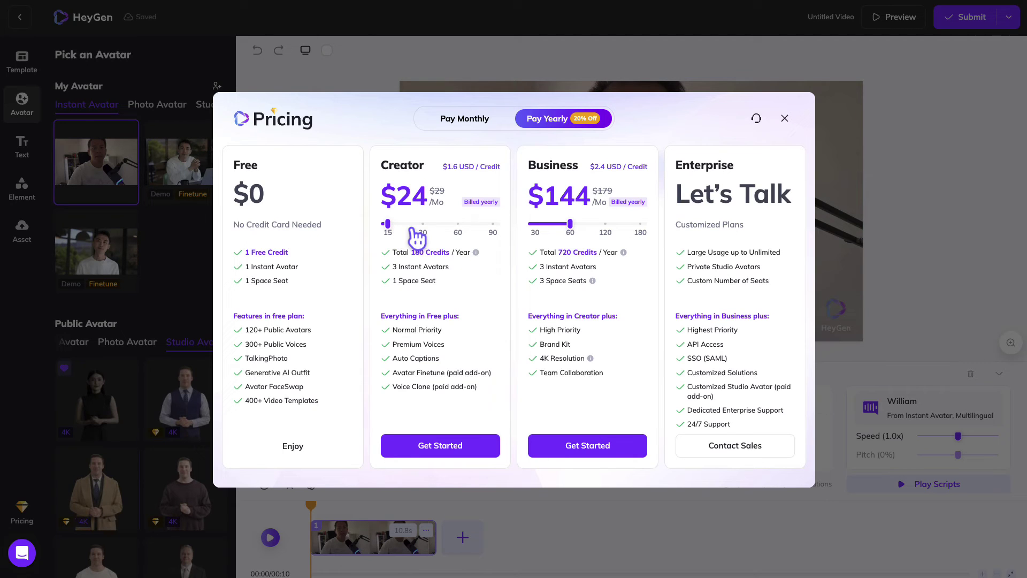
{"action": "left_click", "coordinate": [421, 227]}
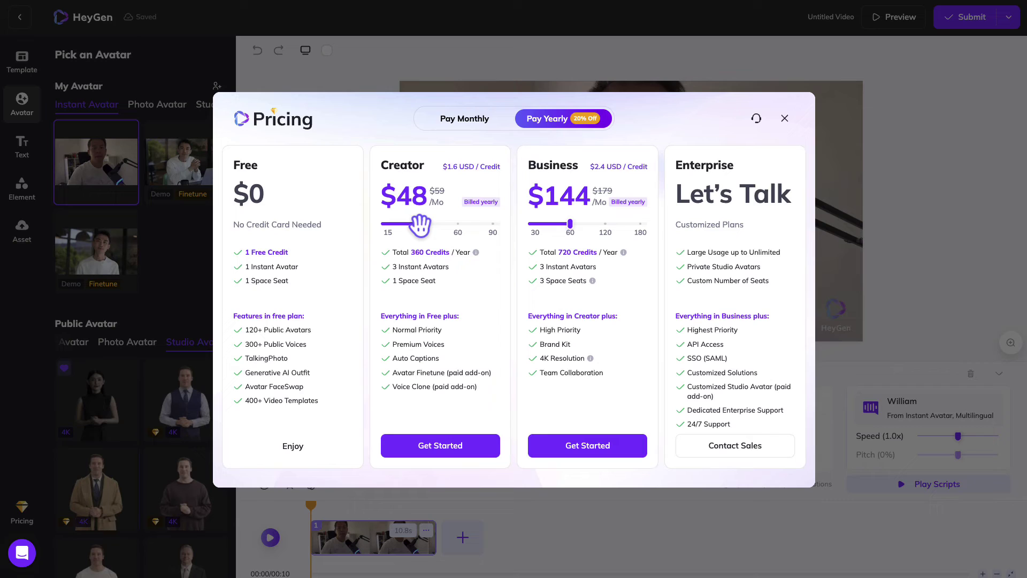
{"action": "left_click_drag", "start_coordinate": [421, 225], "coordinate": [390, 230]}
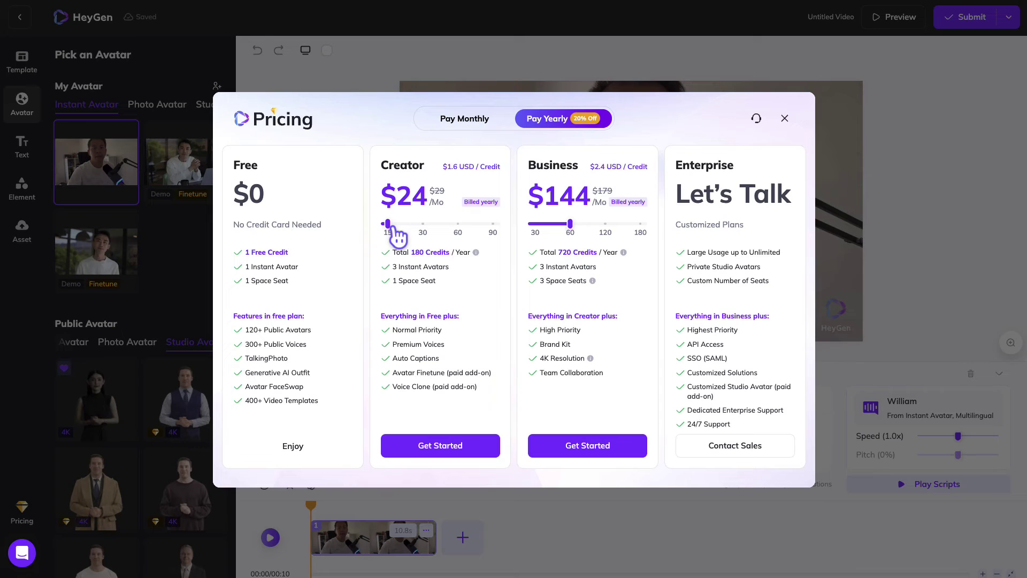
{"action": "mouse_move", "coordinate": [476, 254]}
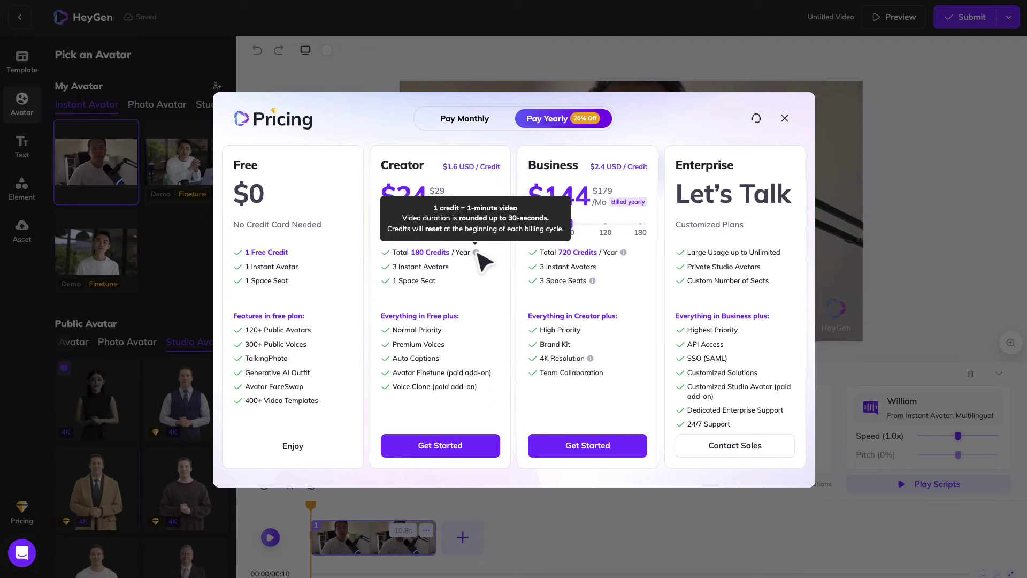
{"action": "left_click", "coordinate": [482, 129]}
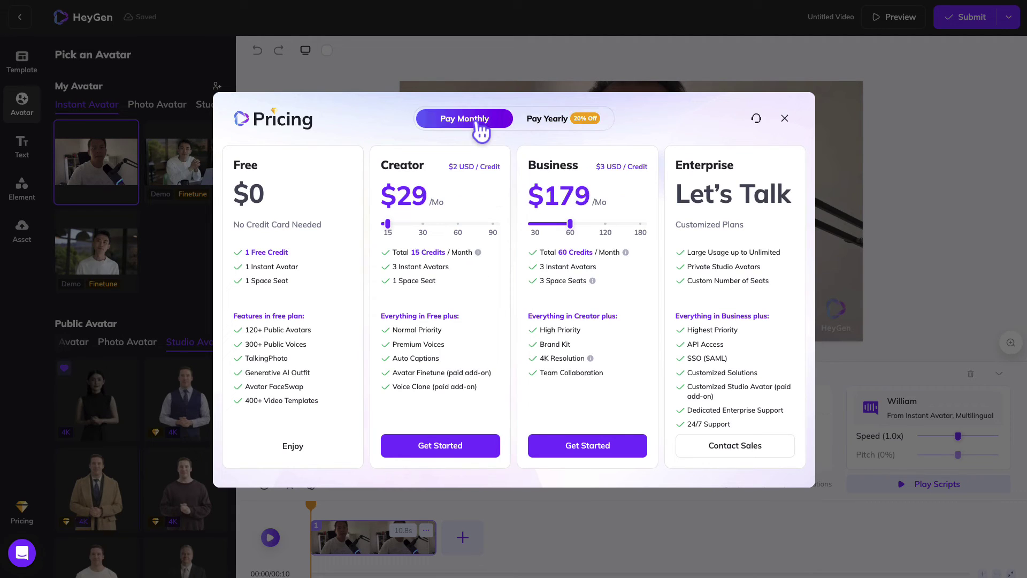
{"action": "left_click", "coordinate": [557, 127]}
{"action": "left_click", "coordinate": [422, 225]}
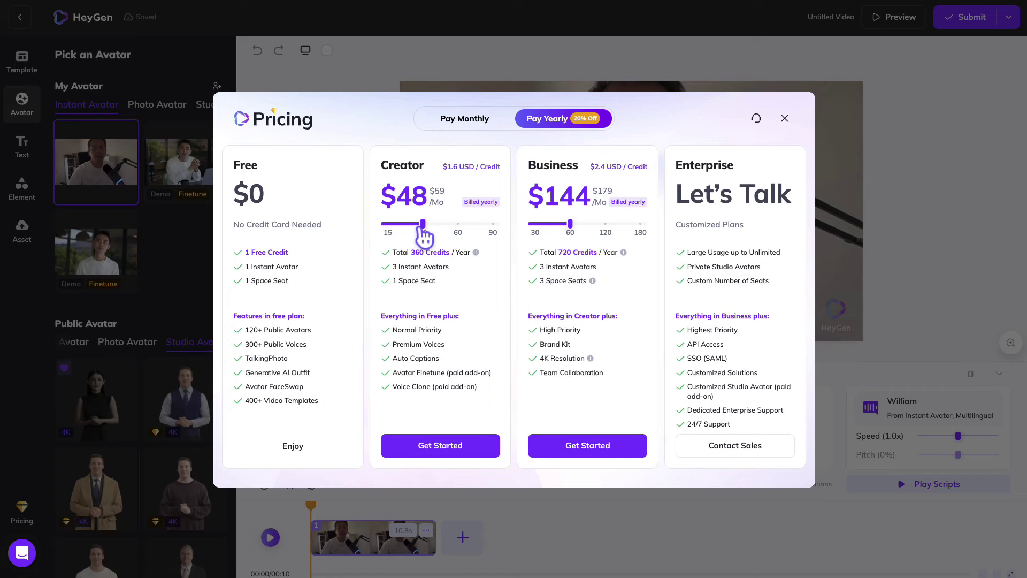
{"action": "right_click", "coordinate": [403, 235]}
{"action": "left_click", "coordinate": [678, 330]}
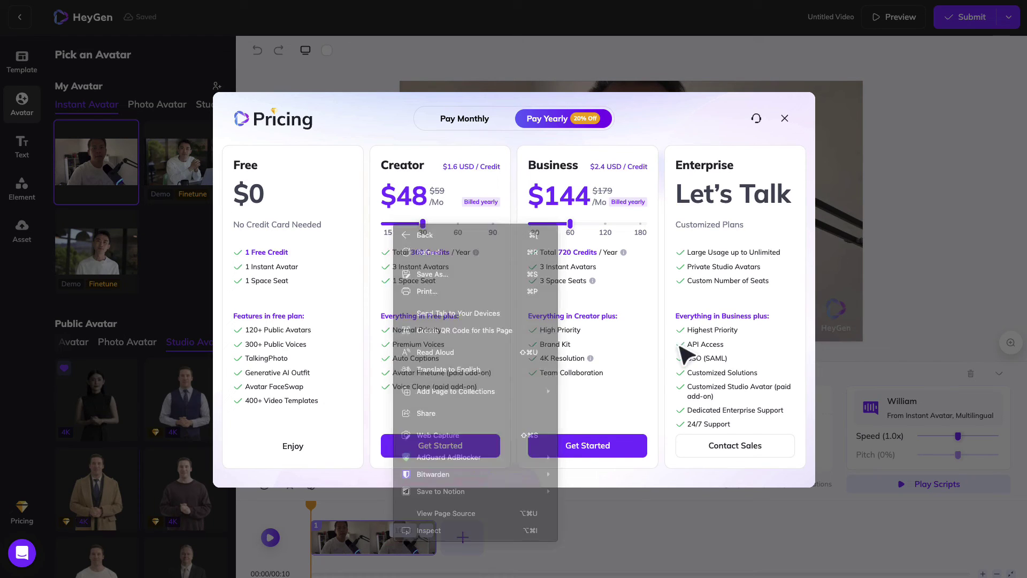
Step: Close the pricing plans, then have GPT4 Script Writer write a passwords and passkeys script and apply it
{"action": "left_click", "coordinate": [785, 119]}
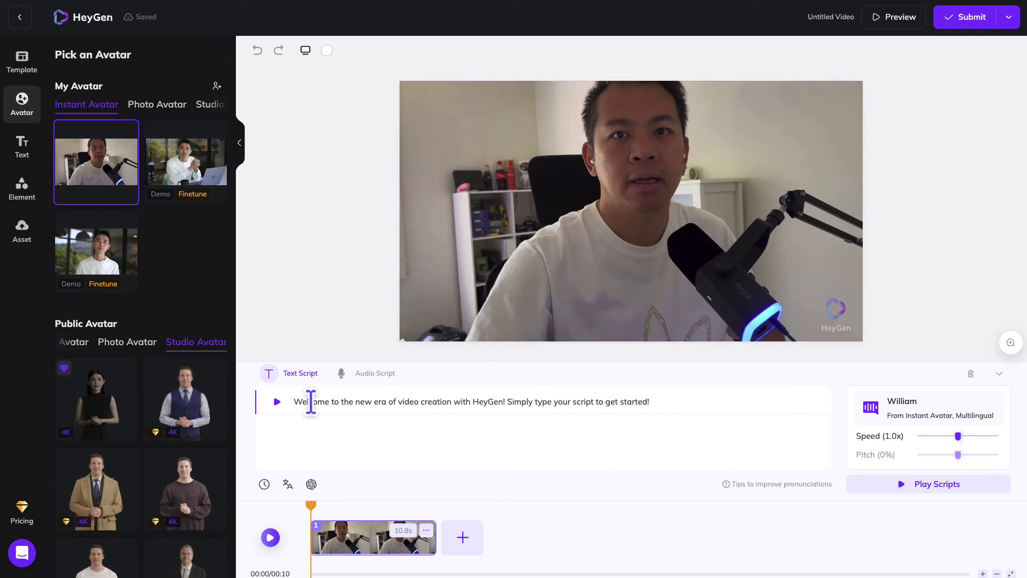
{"action": "left_click", "coordinate": [310, 484]}
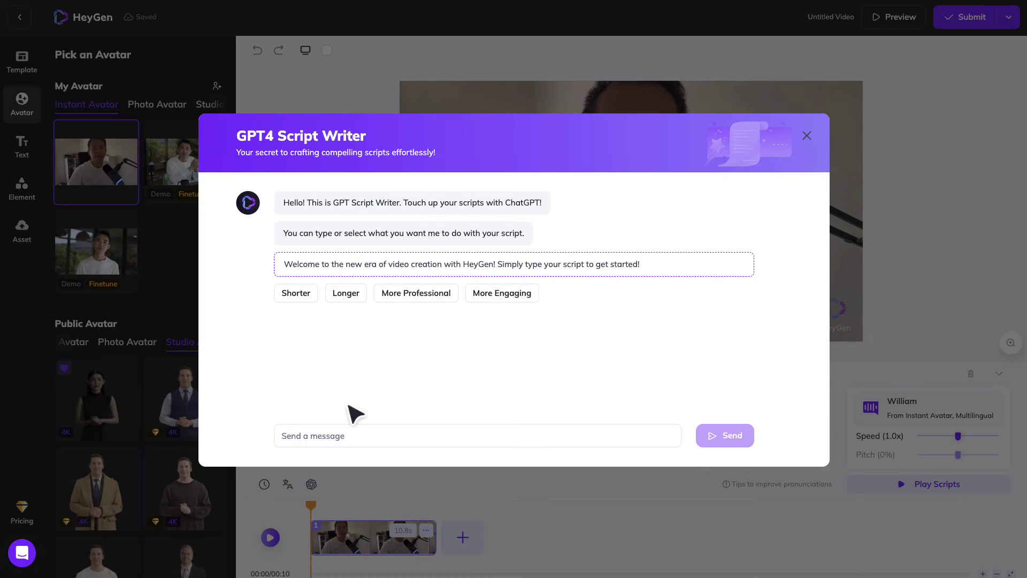
{"action": "left_click", "coordinate": [319, 436]}
{"action": "type", "text": "write me a script explainining password and passkey"}
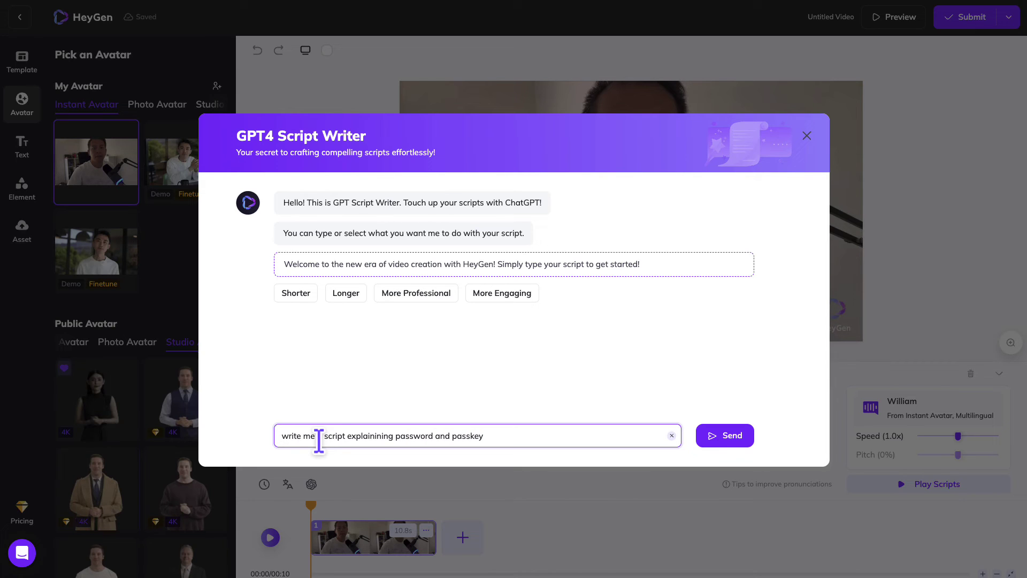
{"action": "left_click", "coordinate": [738, 443]}
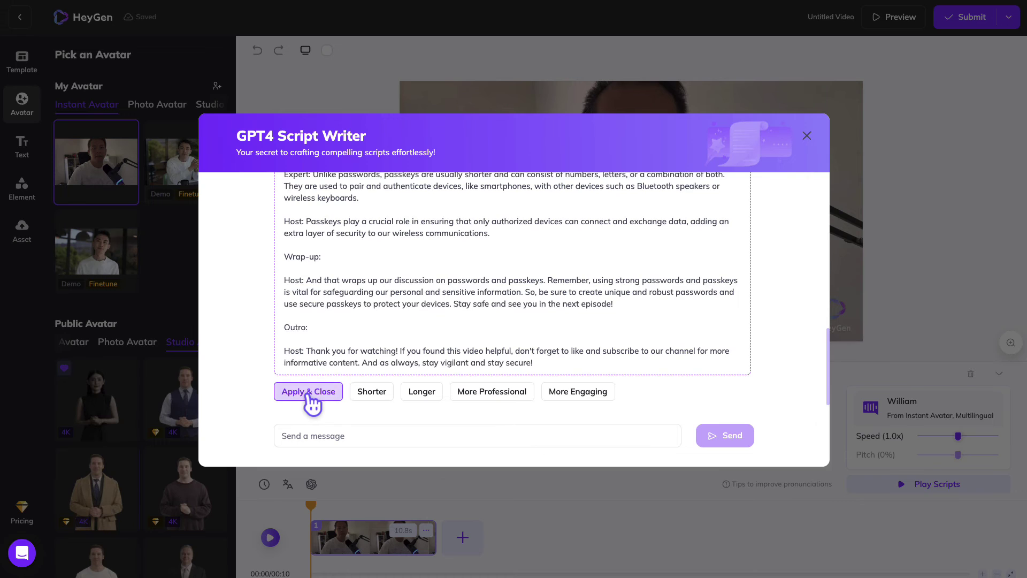
{"action": "left_click", "coordinate": [312, 398]}
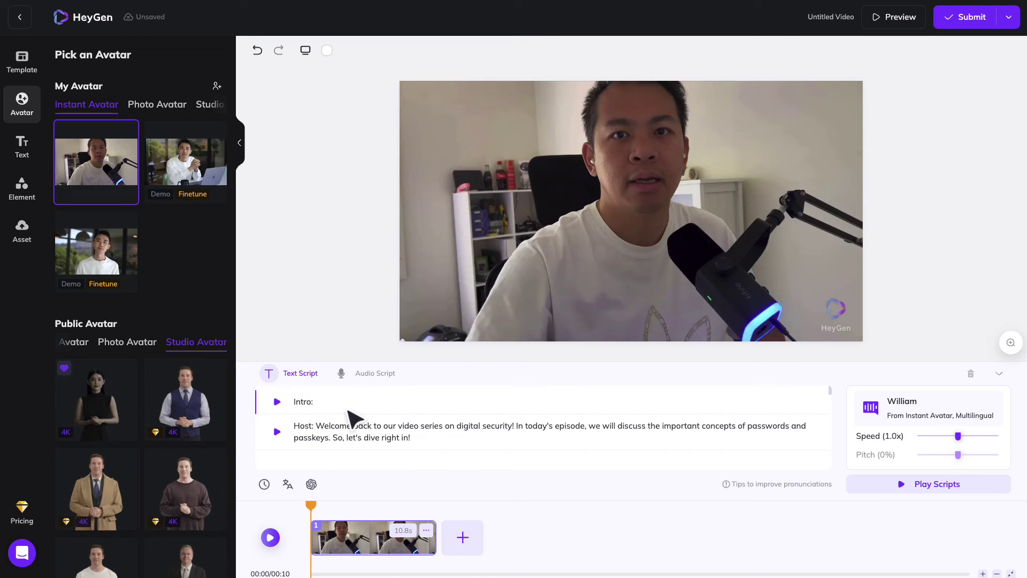
Step: Delete the 'Intro:' heading line from the top of the script
{"action": "left_click_drag", "start_coordinate": [330, 402], "coordinate": [288, 404]}
{"action": "key", "text": "BackSpace"}
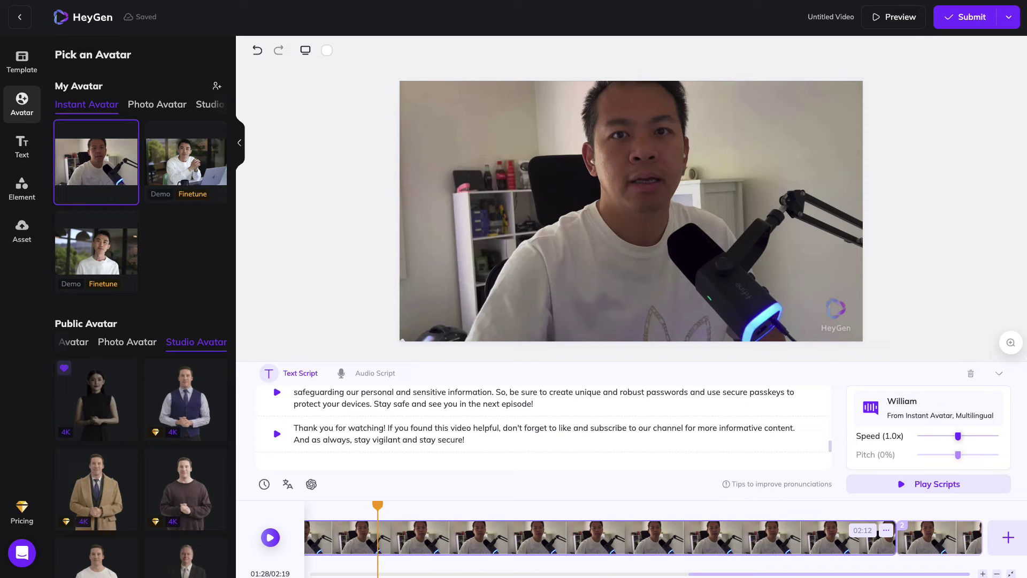
{"action": "mouse_move", "coordinate": [76, 169]}
Step: Try Circle View and Close-up, keep the avatar in Half-body, then add a blank scene 3
{"action": "left_click", "coordinate": [662, 179]}
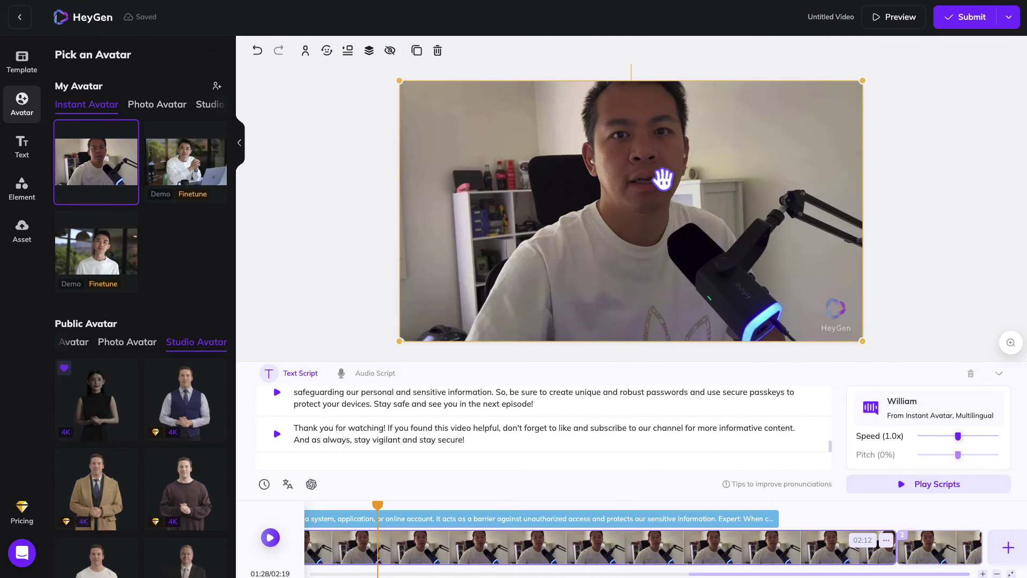
{"action": "left_click", "coordinate": [307, 54]}
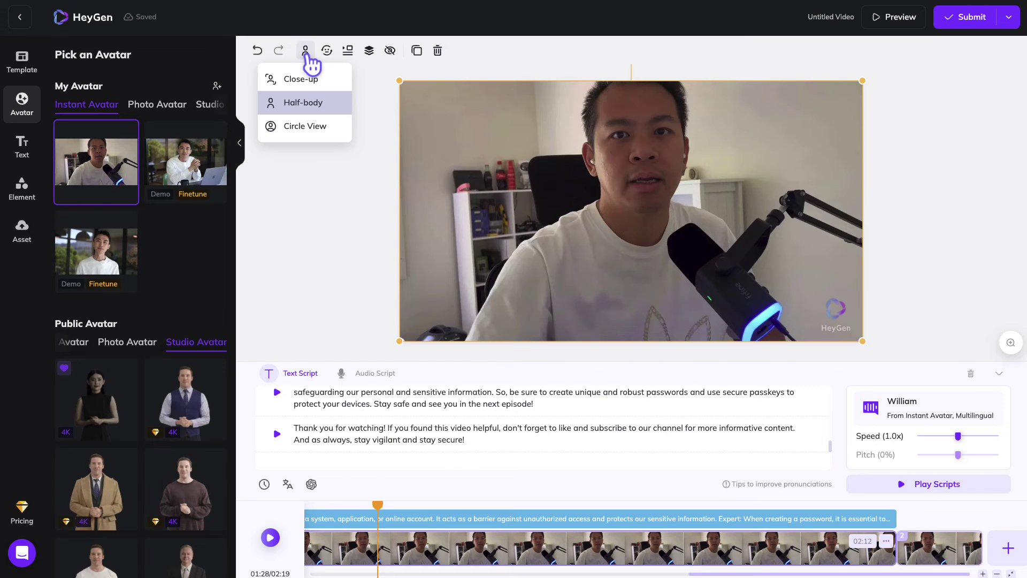
{"action": "left_click", "coordinate": [316, 134]}
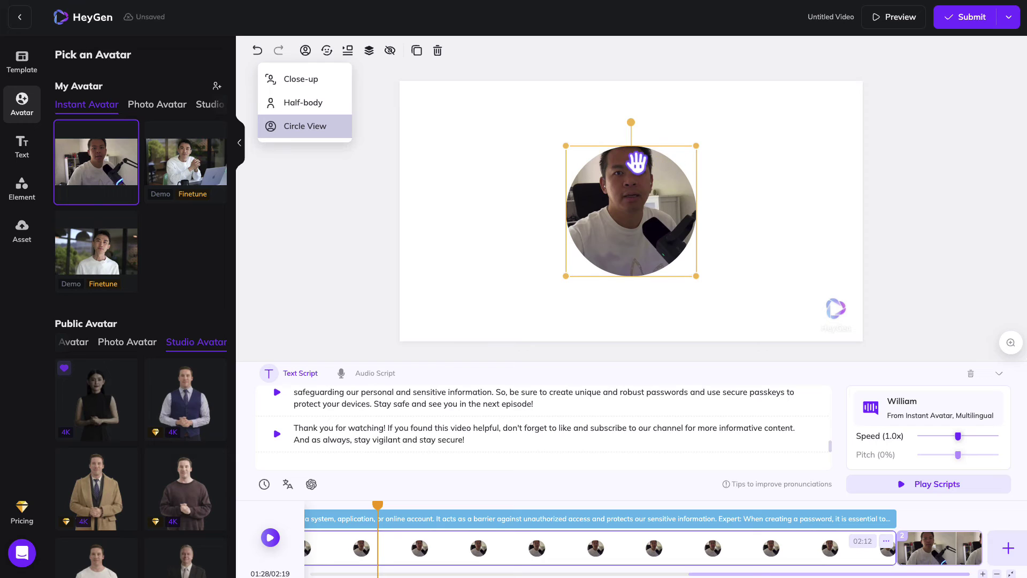
{"action": "left_click", "coordinate": [304, 105]}
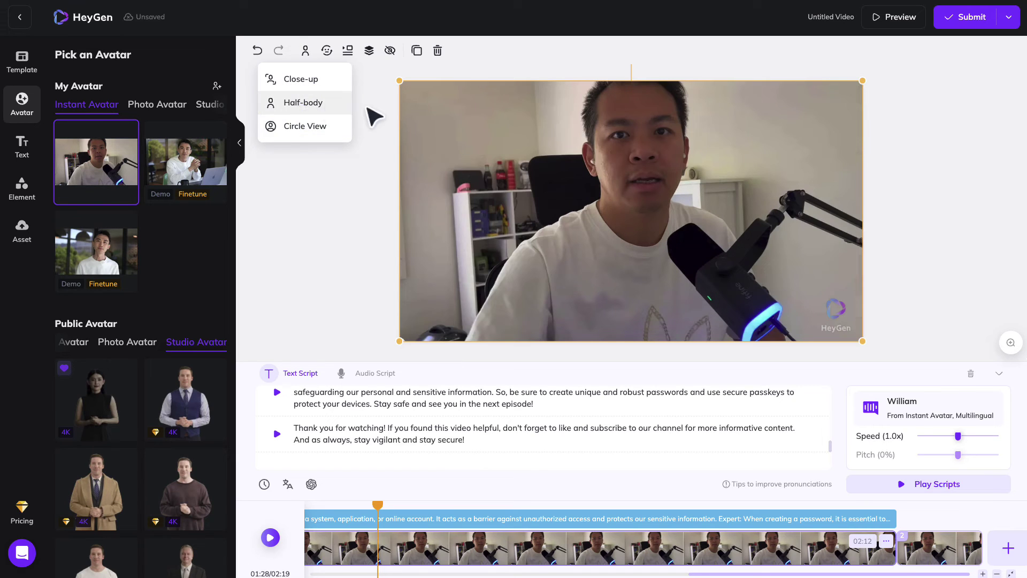
{"action": "left_click", "coordinate": [313, 84]}
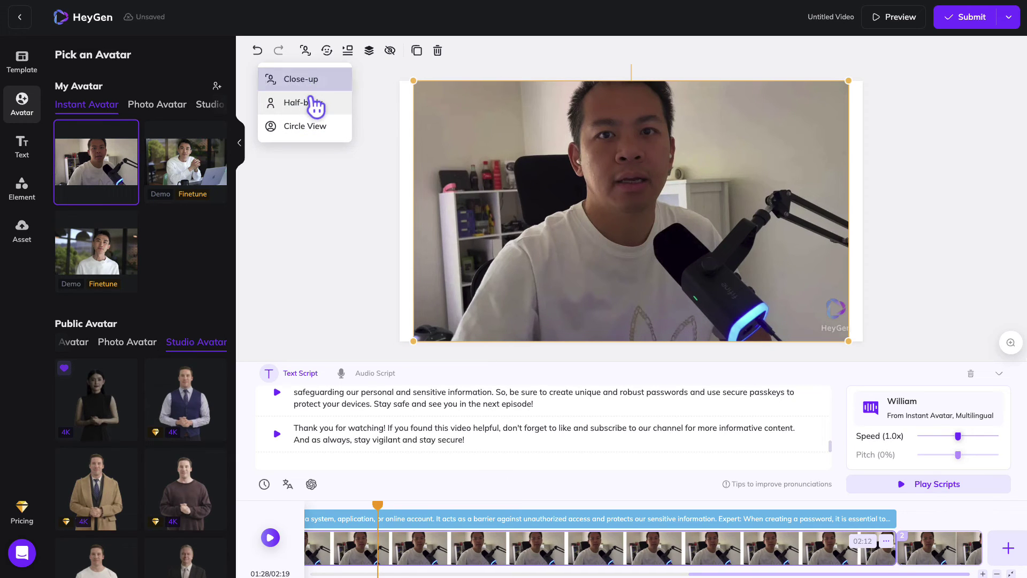
{"action": "left_click", "coordinate": [315, 104]}
{"action": "left_click", "coordinate": [354, 226]}
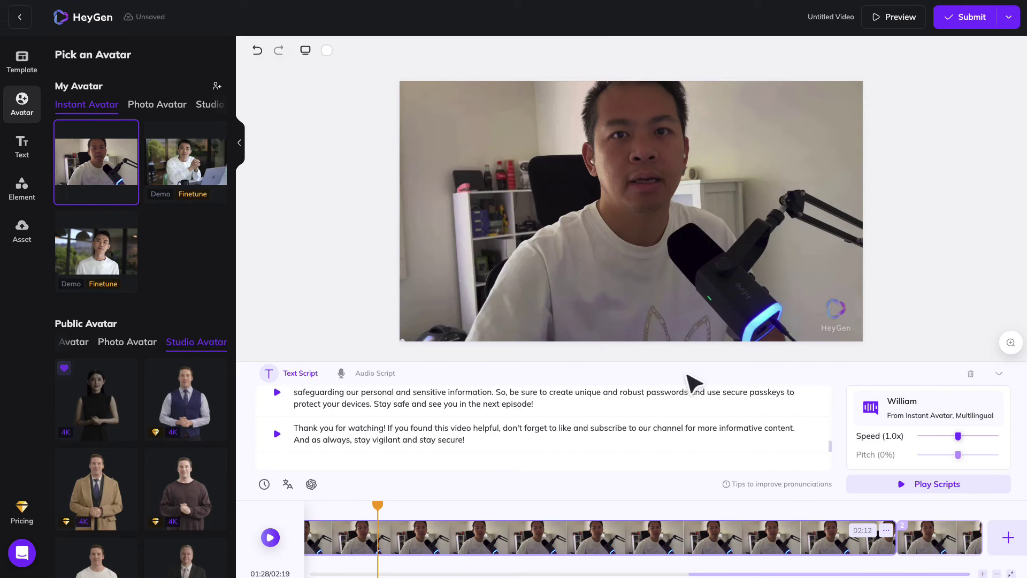
{"action": "left_click", "coordinate": [1007, 537]}
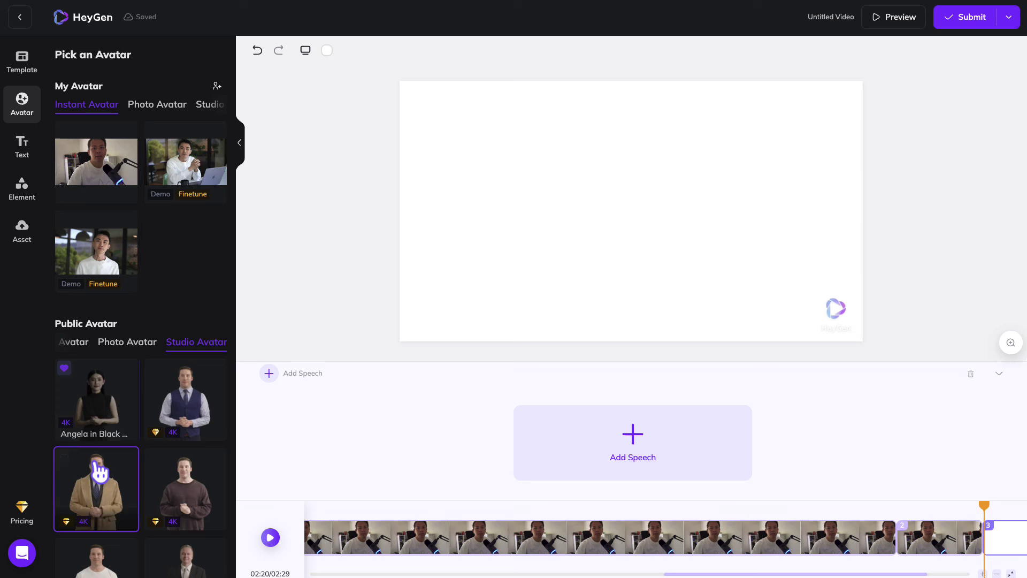
Step: Place the brown-coat Studio Avatar on scene 3 and set its View Mode to Circle View
{"action": "left_click_drag", "start_coordinate": [99, 471], "coordinate": [578, 210]}
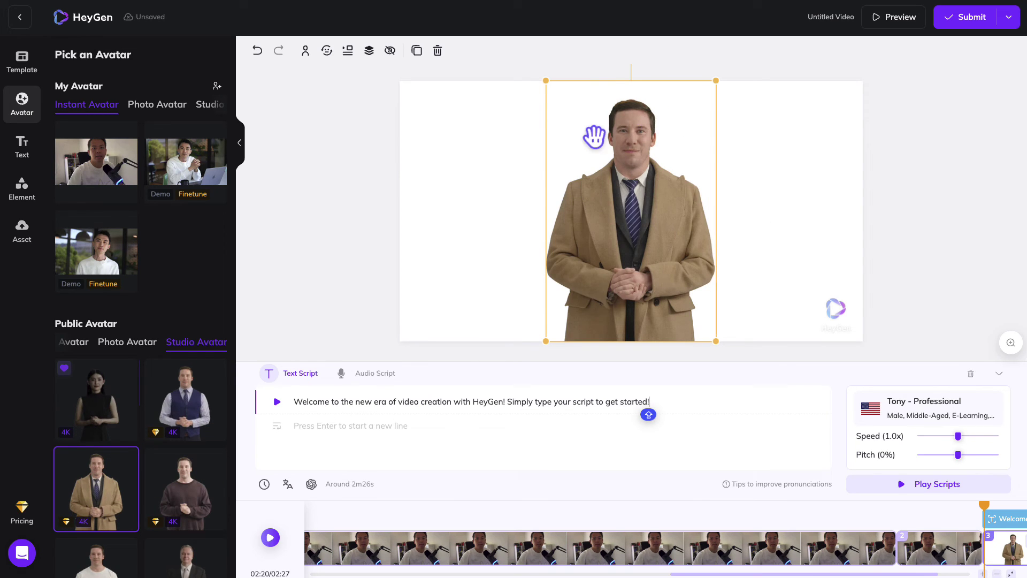
{"action": "left_click", "coordinate": [310, 56]}
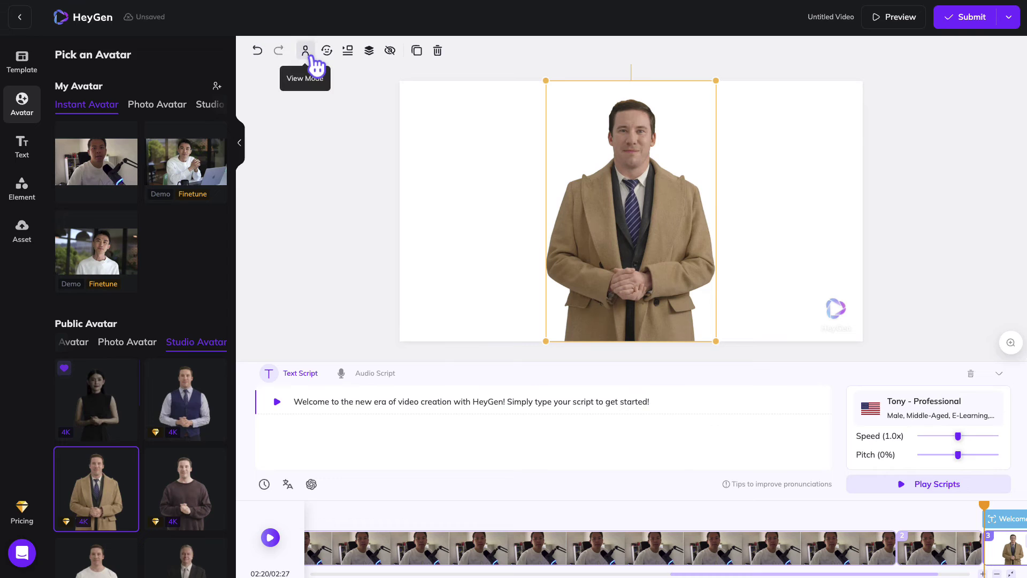
{"action": "left_click", "coordinate": [315, 61]}
{"action": "left_click", "coordinate": [306, 81]}
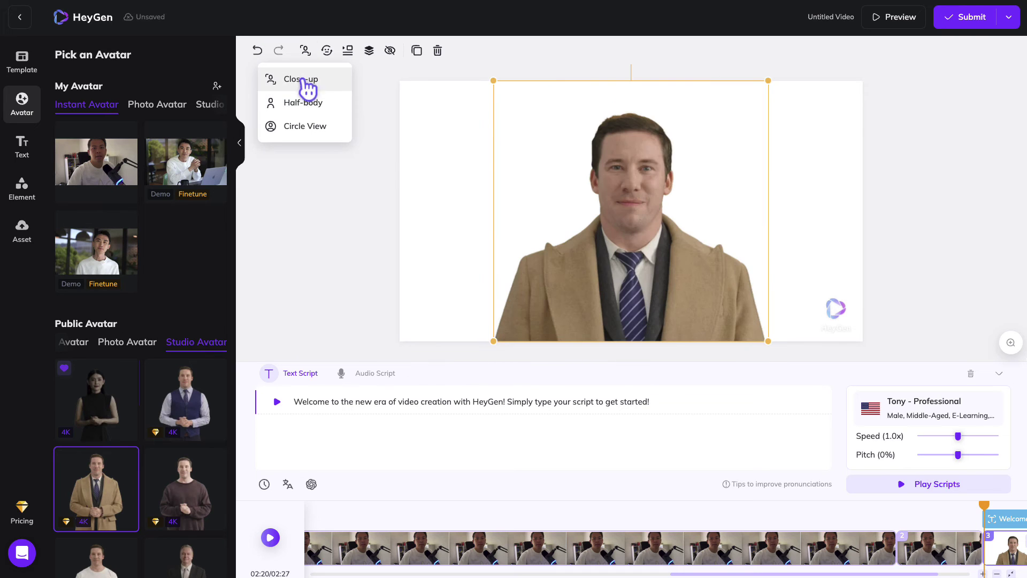
{"action": "left_click", "coordinate": [296, 102]}
{"action": "left_click", "coordinate": [307, 125]}
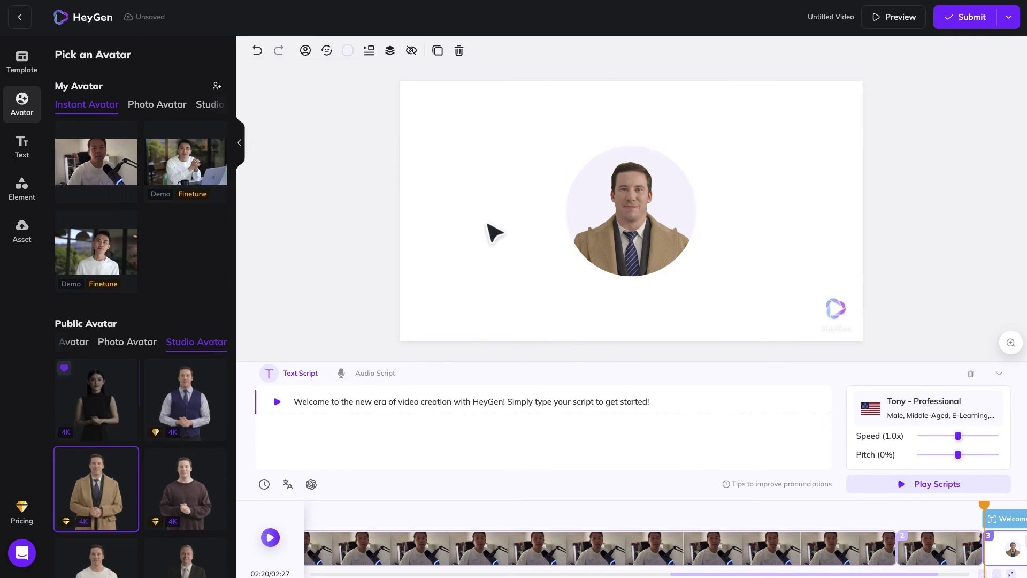
Step: Resize the presenter circle and move it into the left part of the canvas
{"action": "left_click", "coordinate": [624, 218]}
{"action": "left_click_drag", "start_coordinate": [624, 218], "coordinate": [557, 235]}
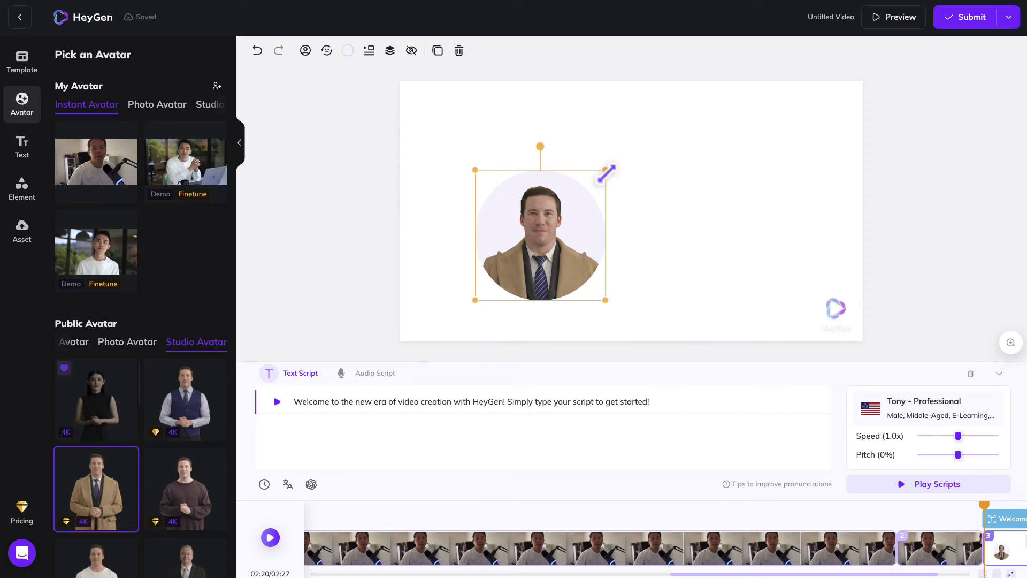
{"action": "left_click_drag", "start_coordinate": [606, 172], "coordinate": [800, 87]}
{"action": "left_click_drag", "start_coordinate": [683, 145], "coordinate": [614, 199]}
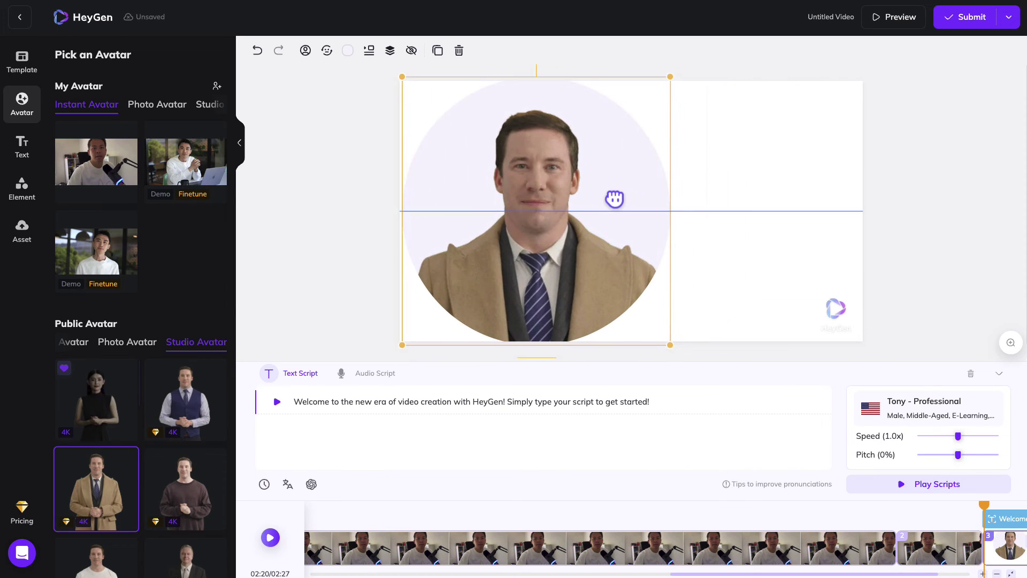
{"action": "left_click_drag", "start_coordinate": [671, 77], "coordinate": [609, 138]}
{"action": "left_click", "coordinate": [686, 175]}
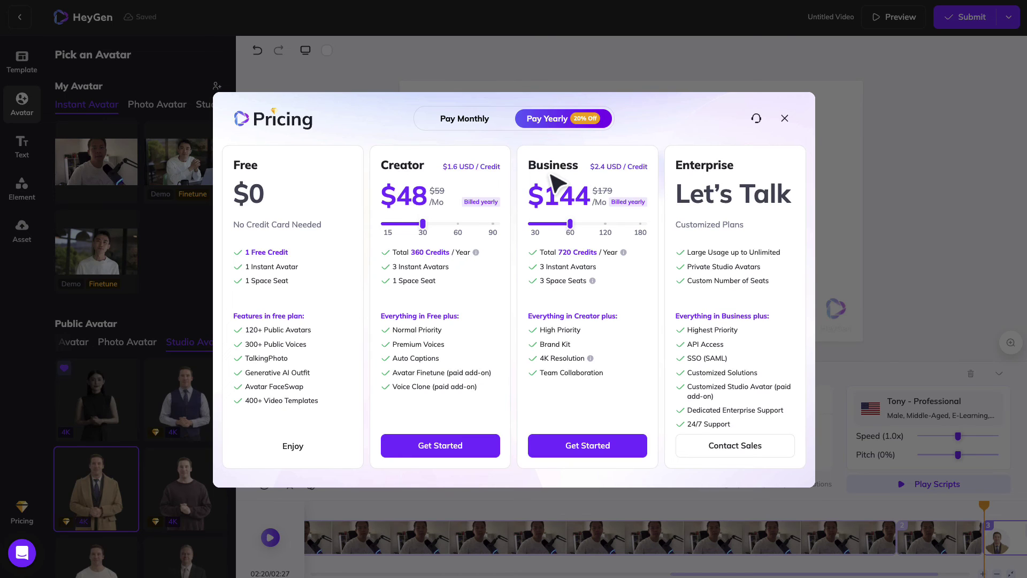
Step: Compare the Pay Monthly and Pay Yearly plan prices in the Pricing window
{"action": "left_click", "coordinate": [467, 127]}
{"action": "left_click", "coordinate": [583, 118]}
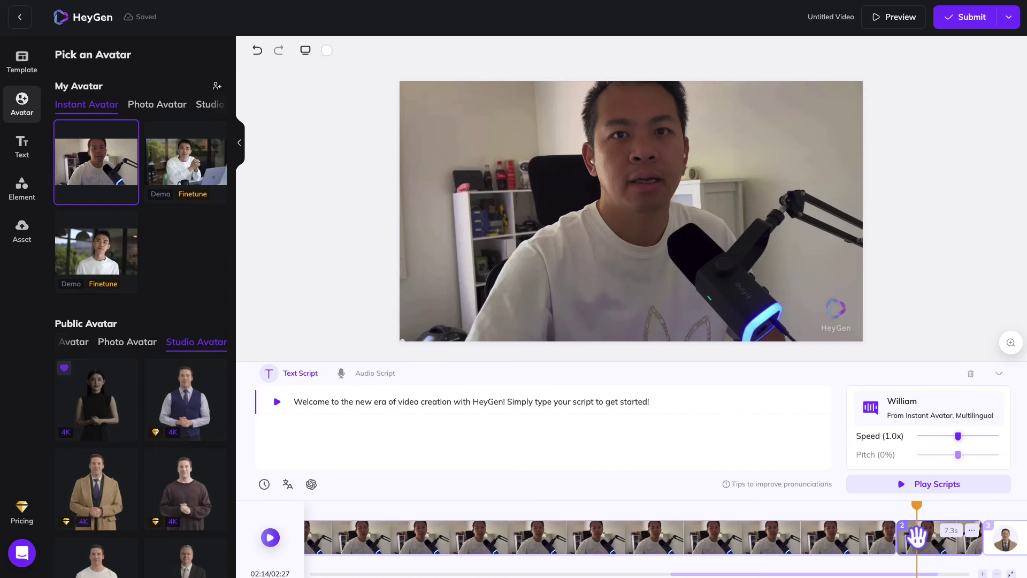
Step: Preview the video, then submit it for rendering and confirm spending the credits
{"action": "left_click", "coordinate": [901, 19]}
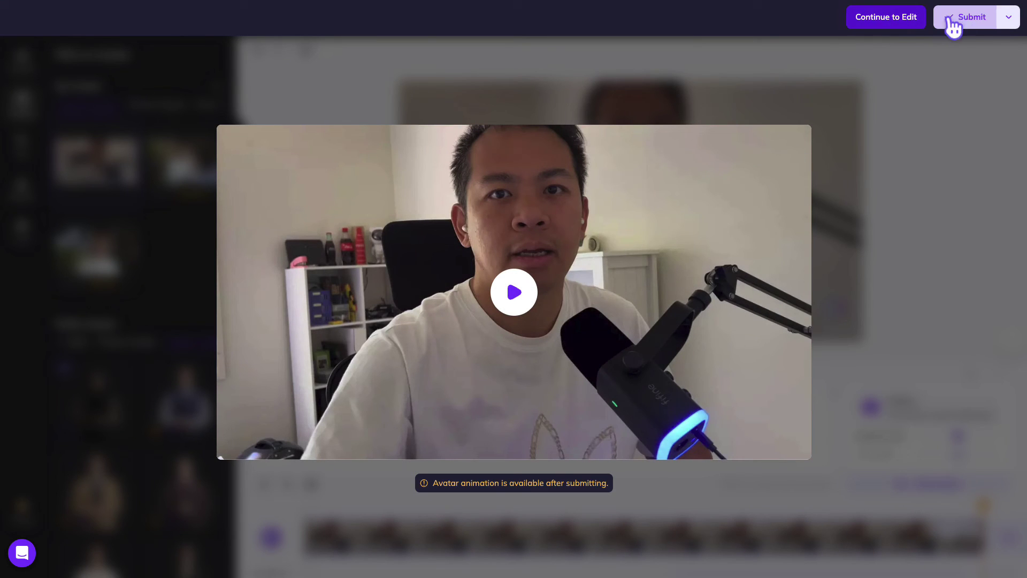
{"action": "left_click", "coordinate": [966, 23]}
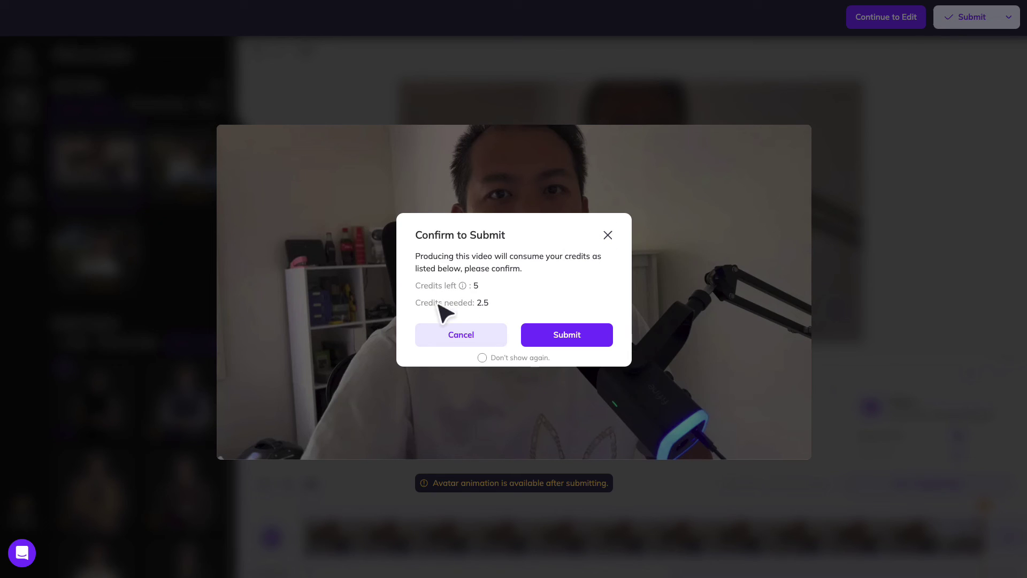
{"action": "left_click", "coordinate": [575, 344]}
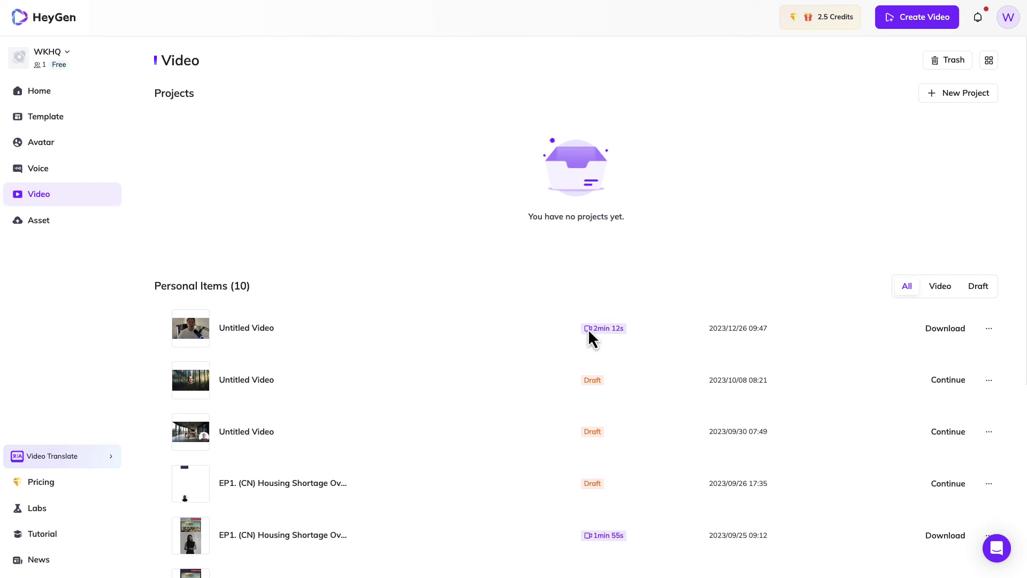
Step: Open the newly rendered 2min 12s Untitled Video from Personal Items
{"action": "left_click", "coordinate": [349, 342]}
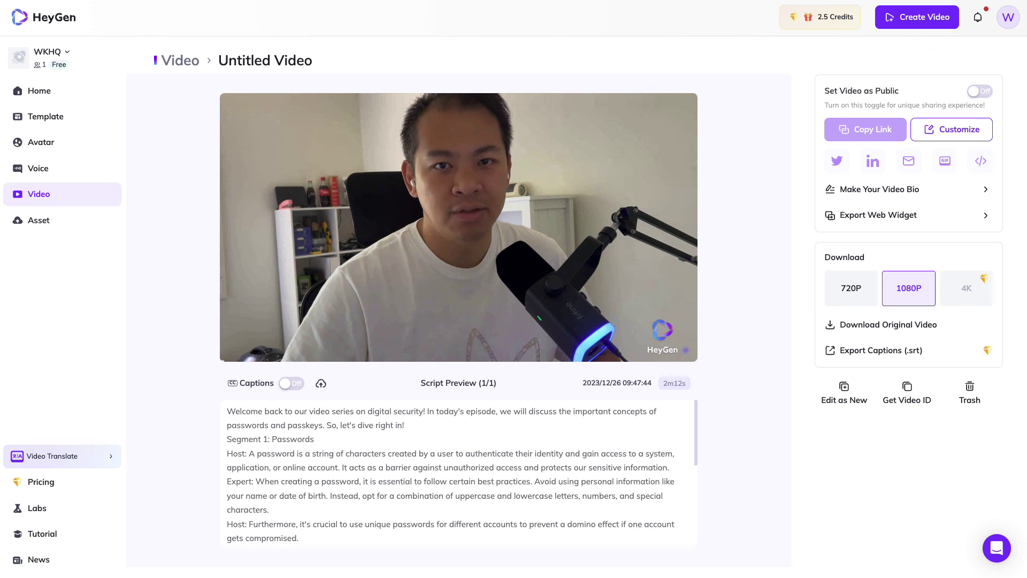
Step: Jump playback ahead to about 01:47, pause the video, then resume it
{"action": "mouse_move", "coordinate": [395, 339]}
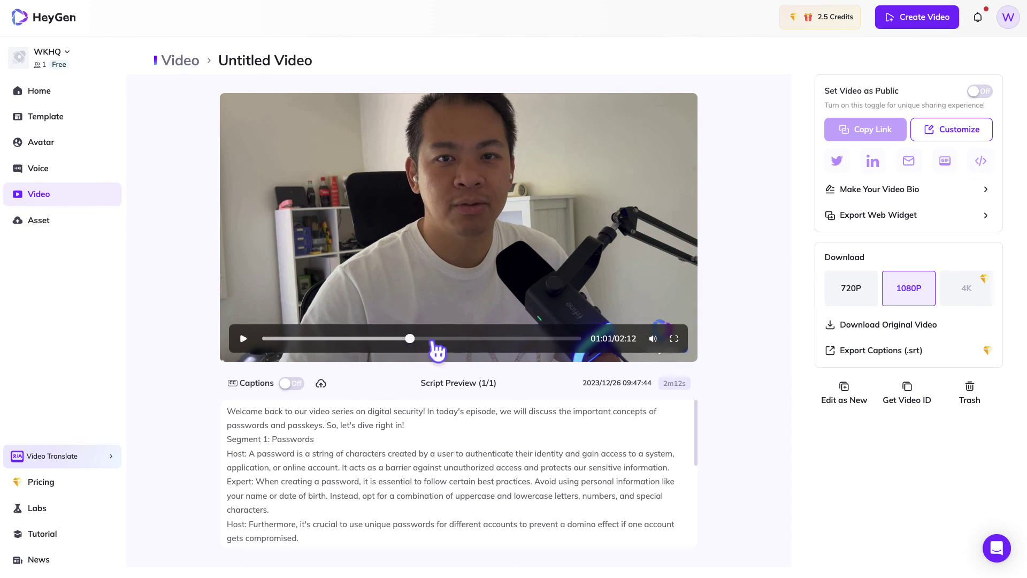
{"action": "left_click", "coordinate": [520, 338]}
{"action": "left_click", "coordinate": [243, 339]}
{"action": "left_click", "coordinate": [243, 339]}
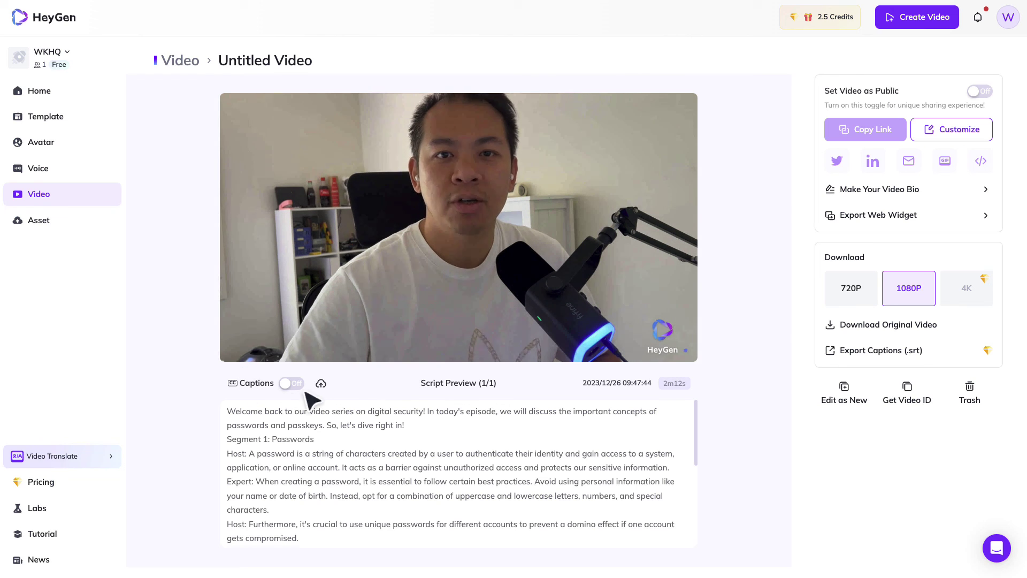